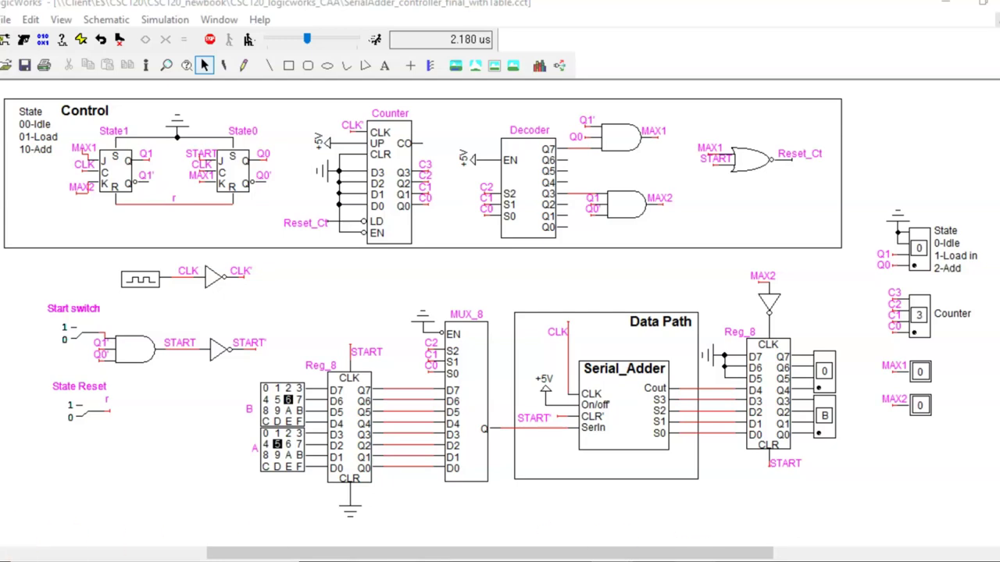
Step: Review the state table slide in Photos, then switch back to the LogicWorks schematic
key("alt+Tab")
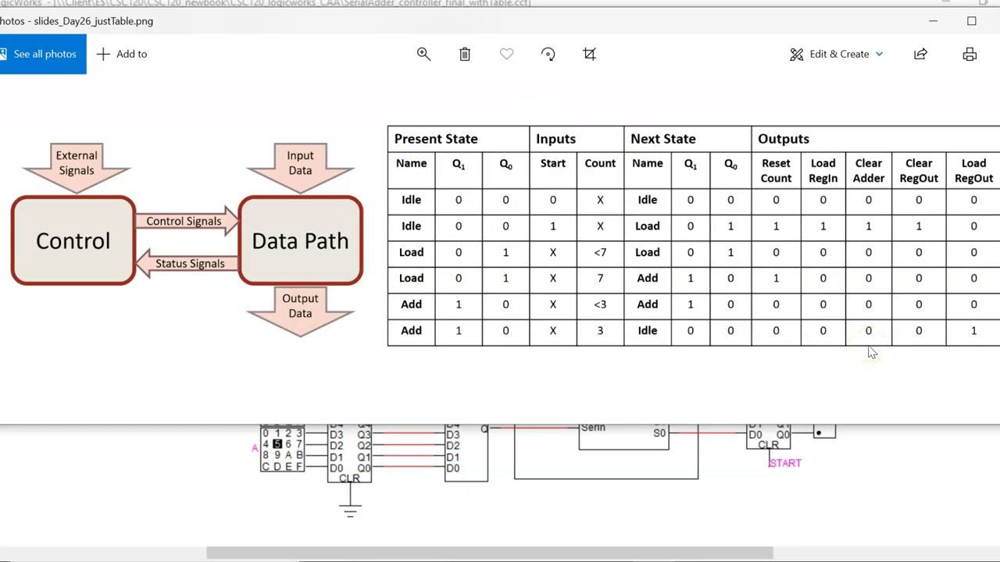
key("alt+Tab")
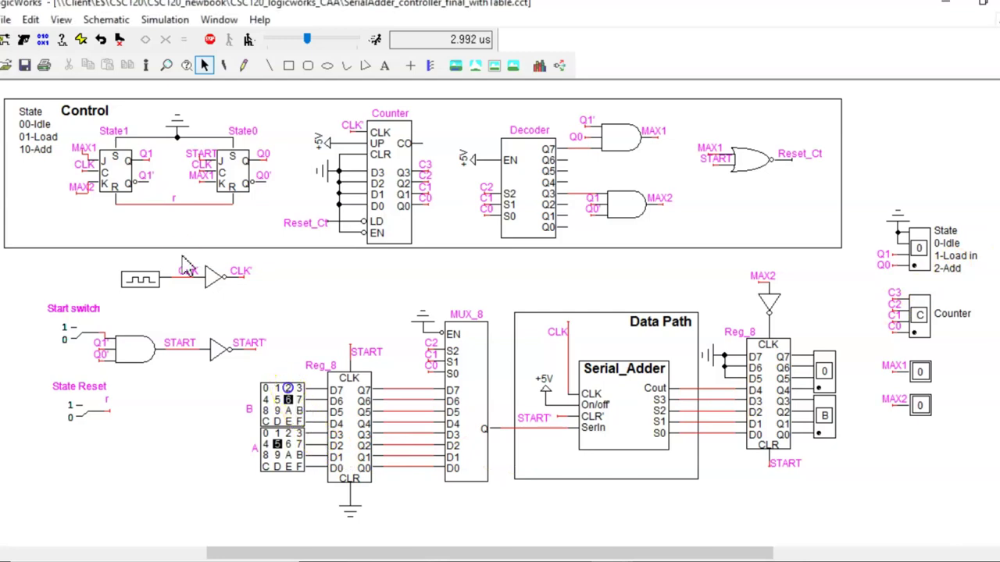
Step: Set input B to 2 and input A to 3, and toggle the Start switch
left_click(287, 388)
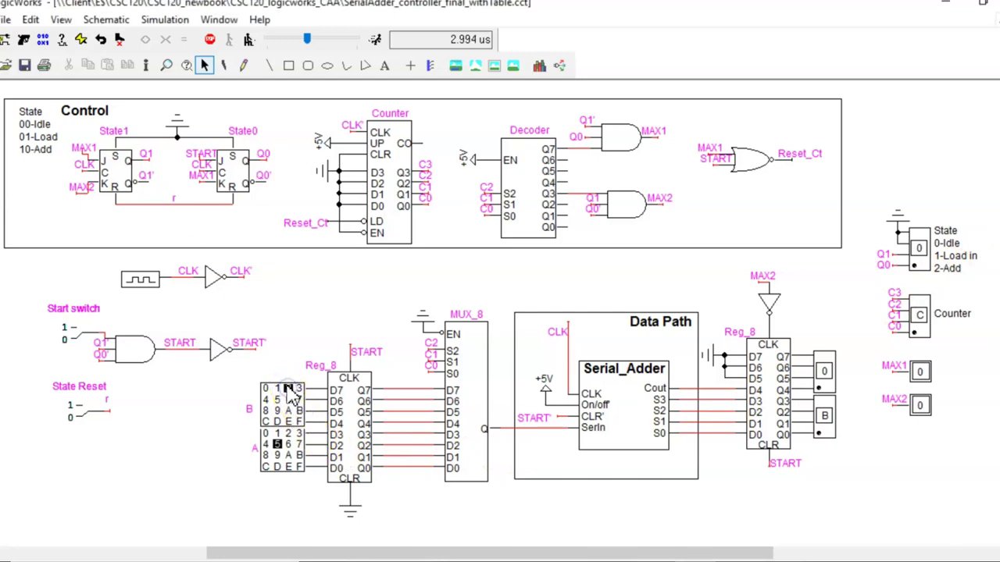
left_click(299, 433)
left_click(209, 414)
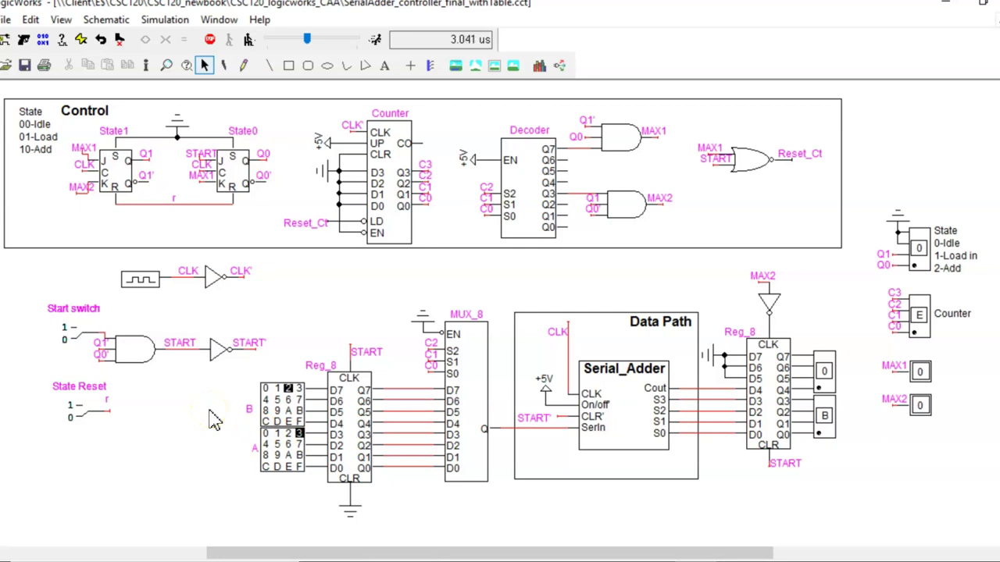
left_click(69, 336)
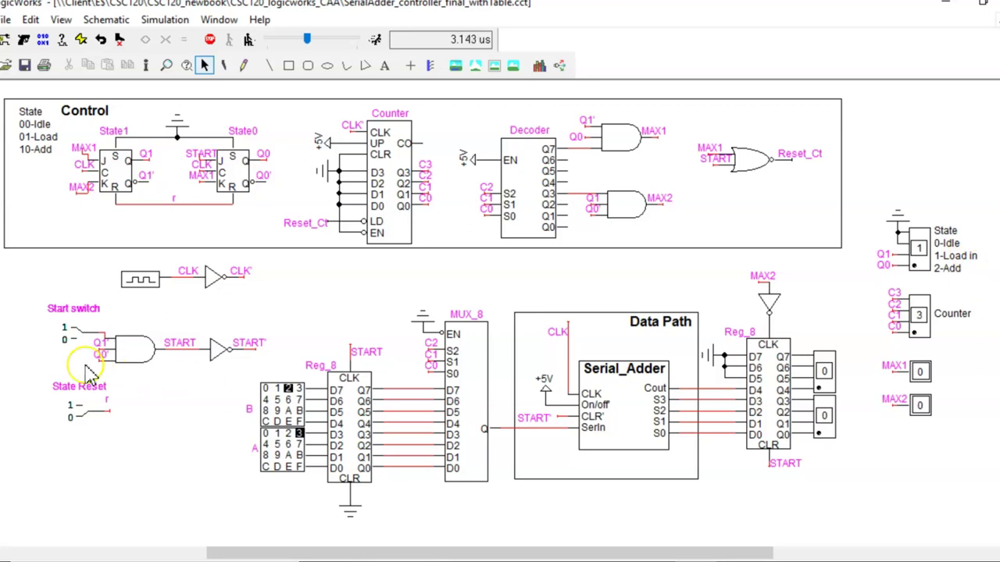
left_click(69, 332)
left_click(248, 361)
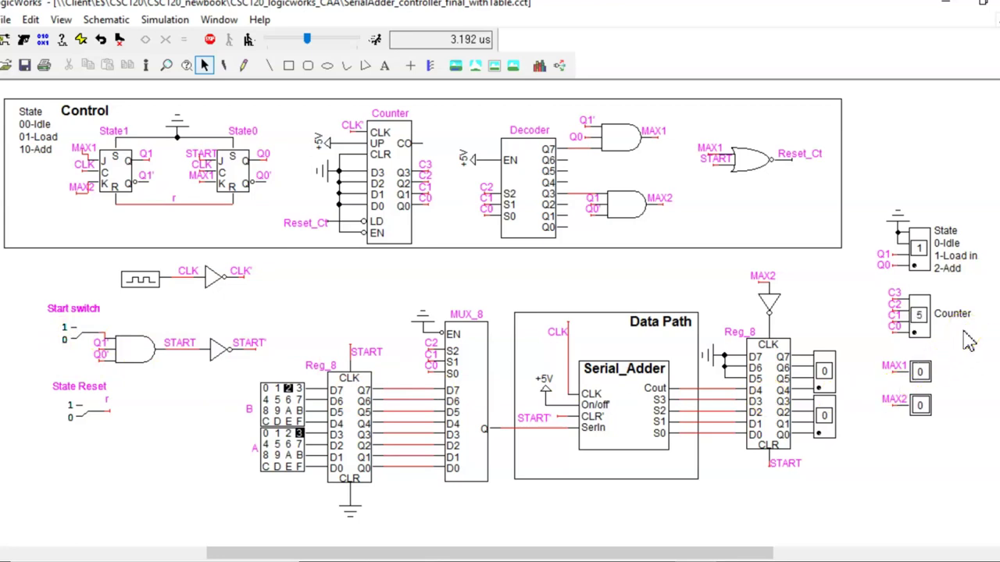
Step: Follow the State and Counter displays until the output register reads 5
left_click(826, 369)
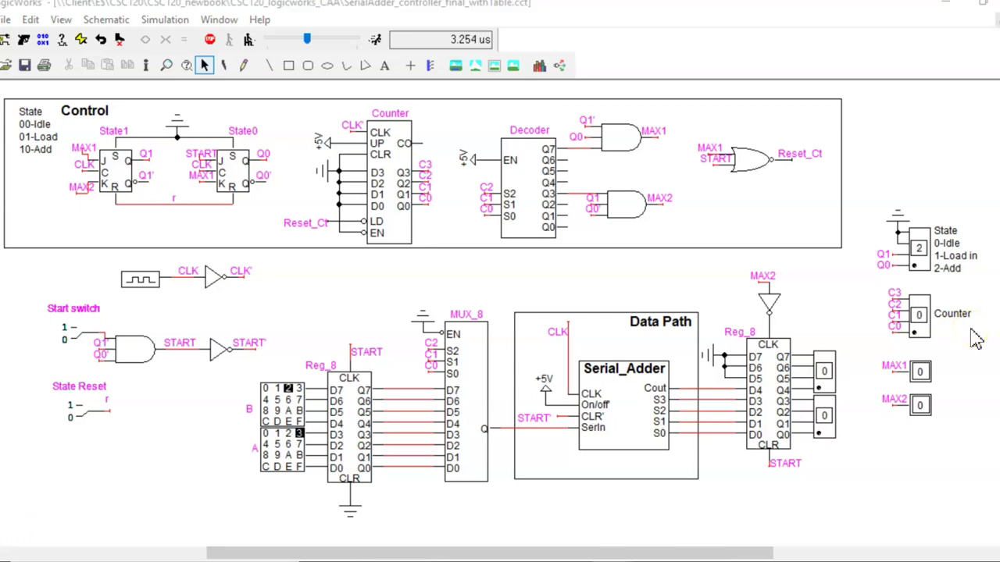
left_click(930, 250)
left_click(972, 296)
left_click(946, 340)
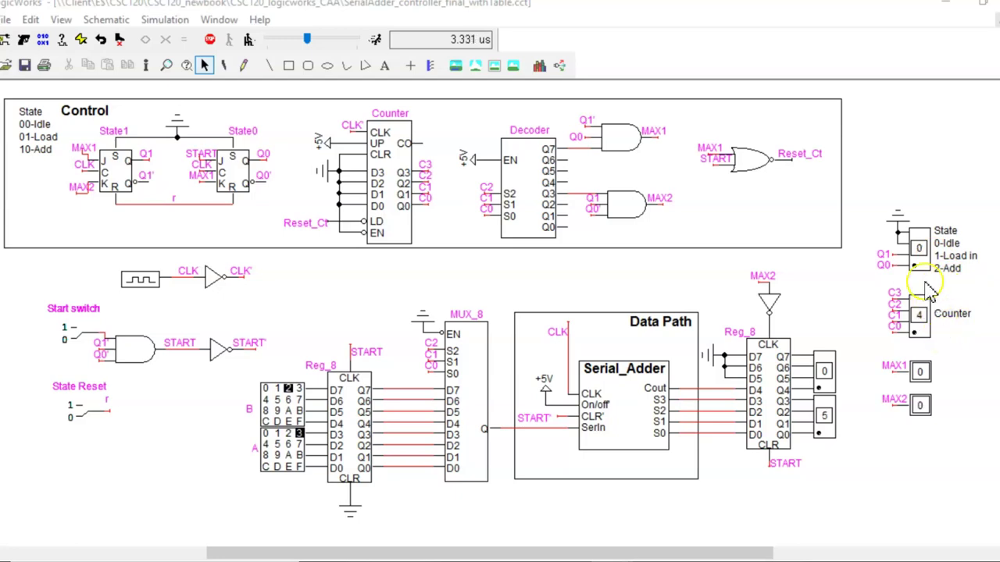
left_click(854, 430)
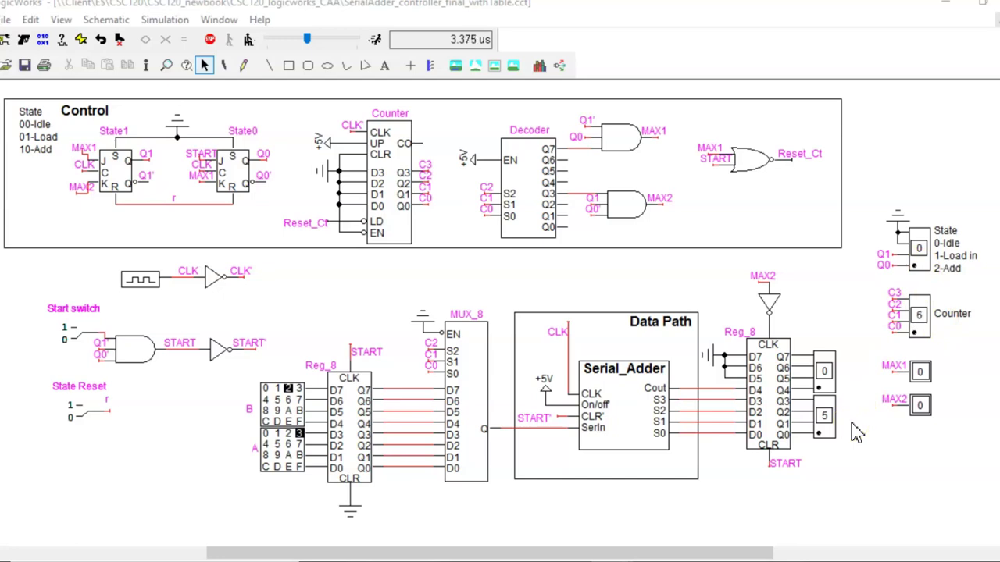
left_click(858, 424)
left_click(747, 556)
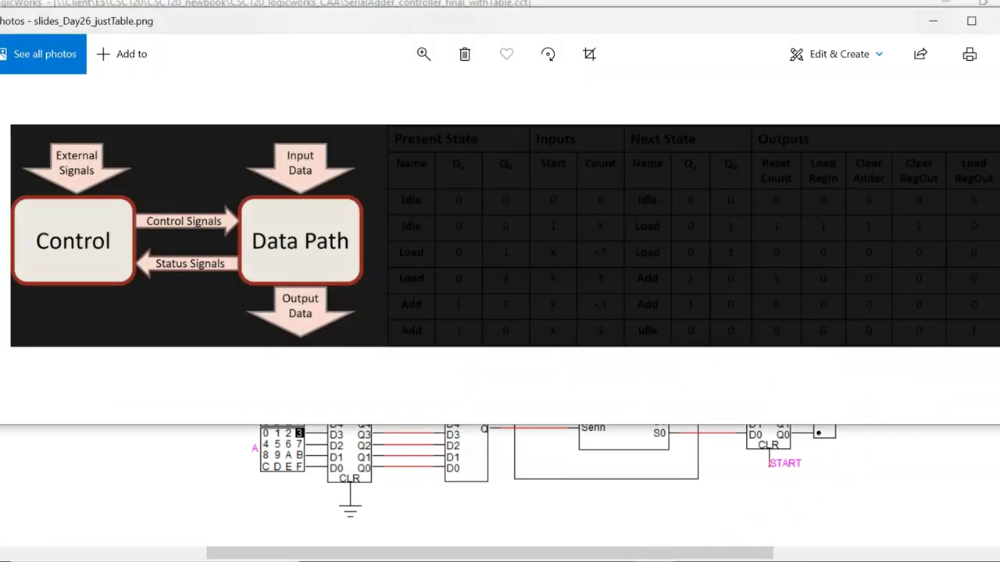
left_click(232, 328)
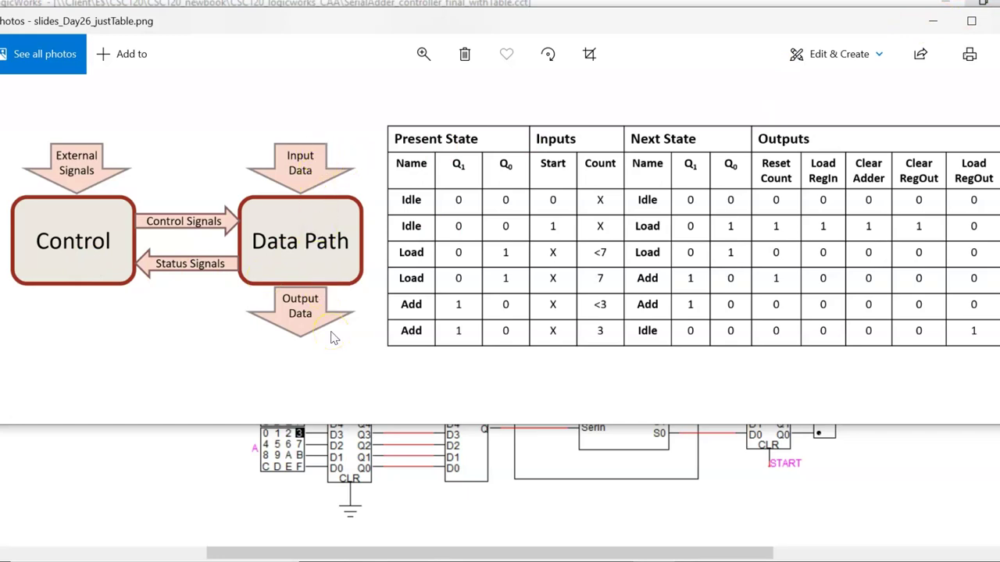
left_click(933, 21)
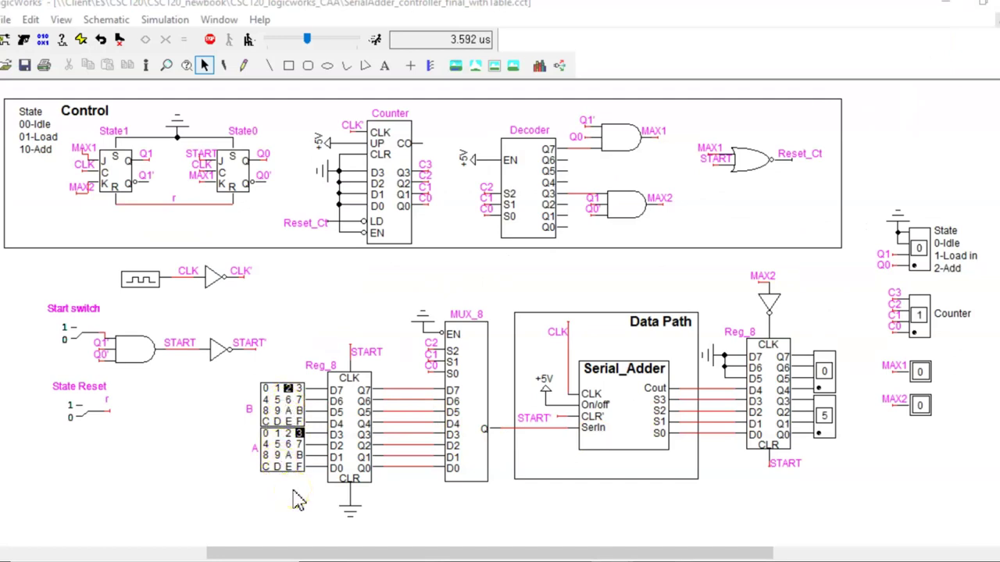
Step: Open the Serial_Adder block to show its Shift_Reg_4 registers, FA_1 adder and Carry flip-flop
left_click(290, 493)
left_click(826, 344)
left_click(811, 472)
double_click(631, 418)
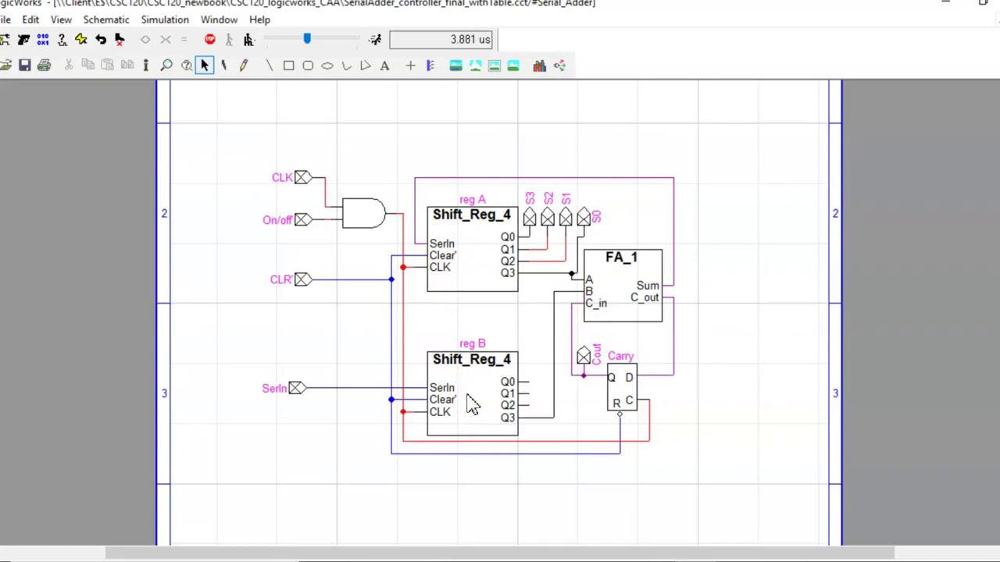
Step: Close the Serial_Adder subcircuit with Ctrl+W, then briefly view and close the state table slide
key("ctrl+w")
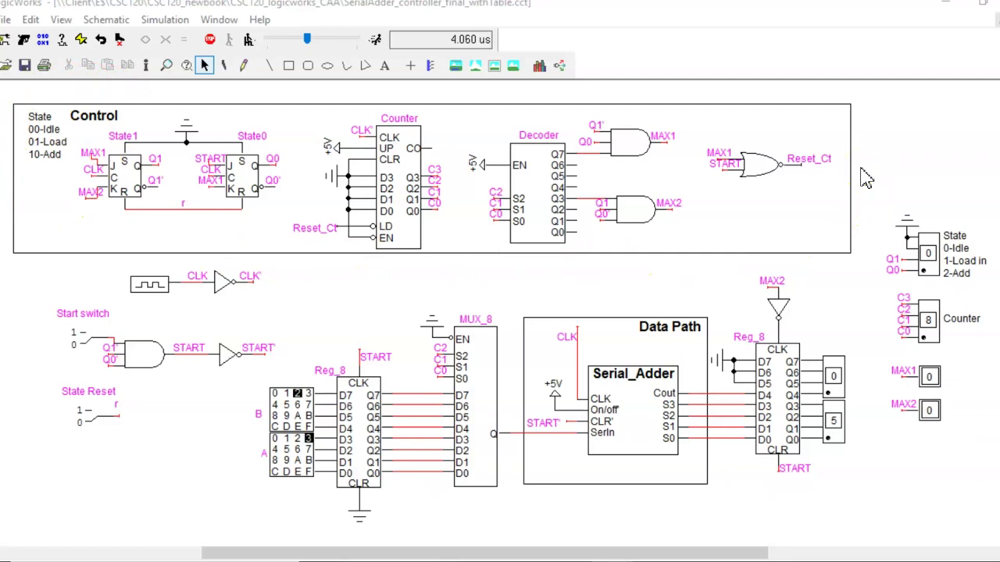
left_click(465, 377)
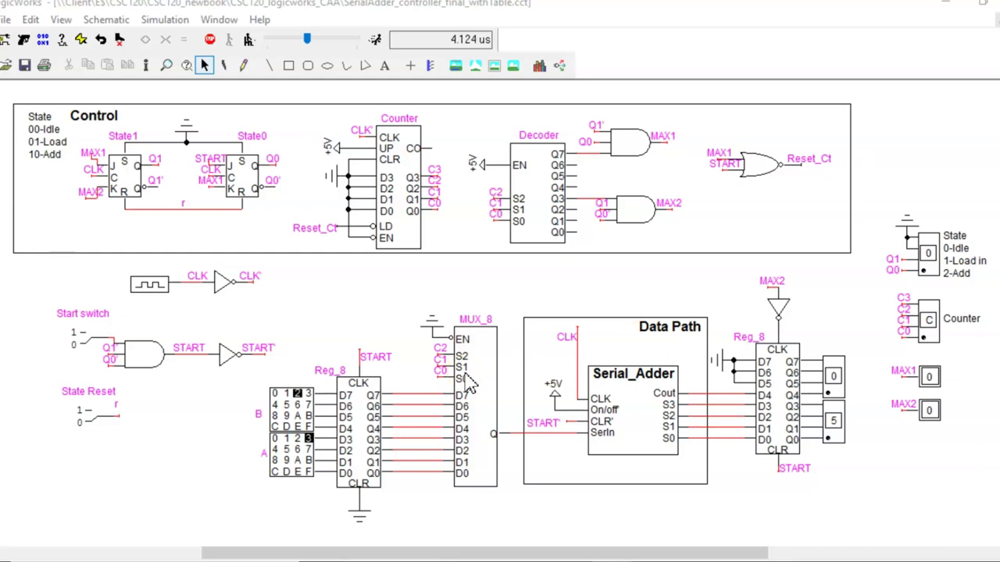
left_click(546, 407)
key("alt+Tab")
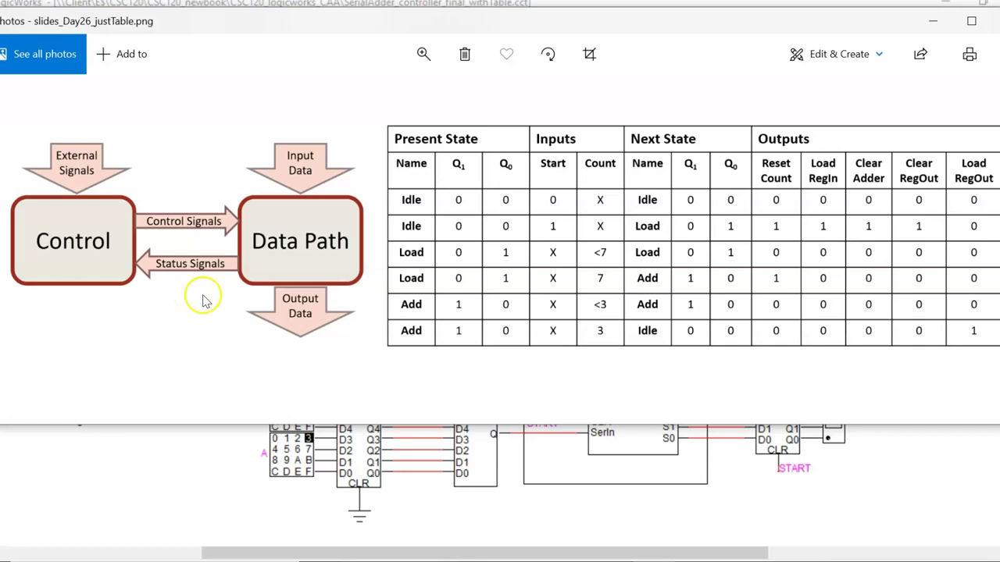
left_click(971, 19)
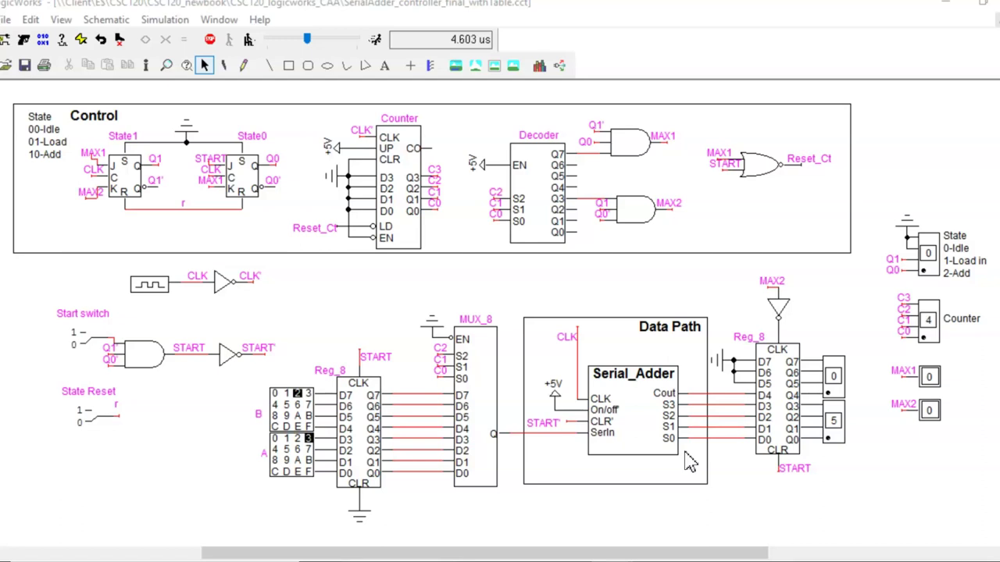
left_click(690, 463)
left_click(666, 547)
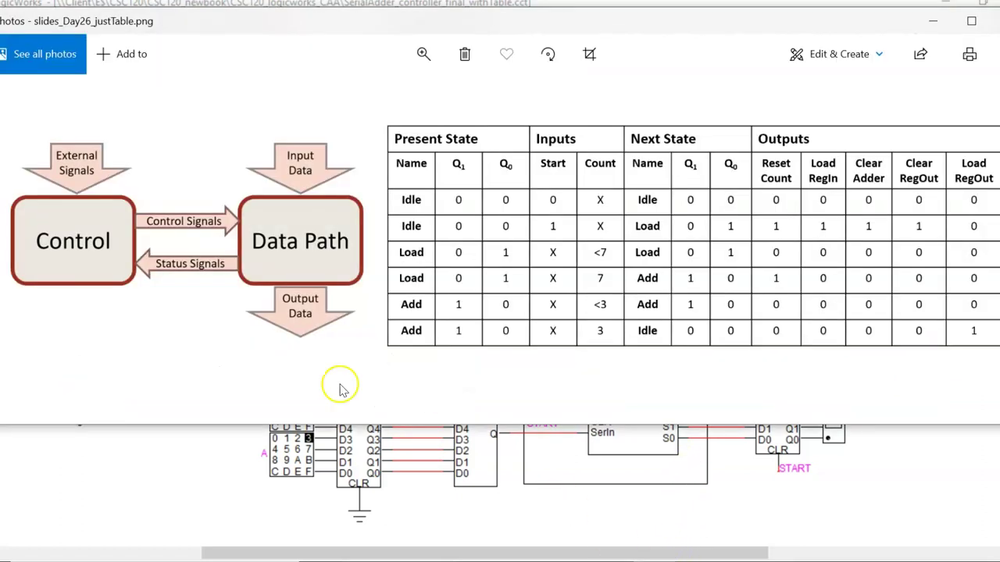
left_click(76, 170)
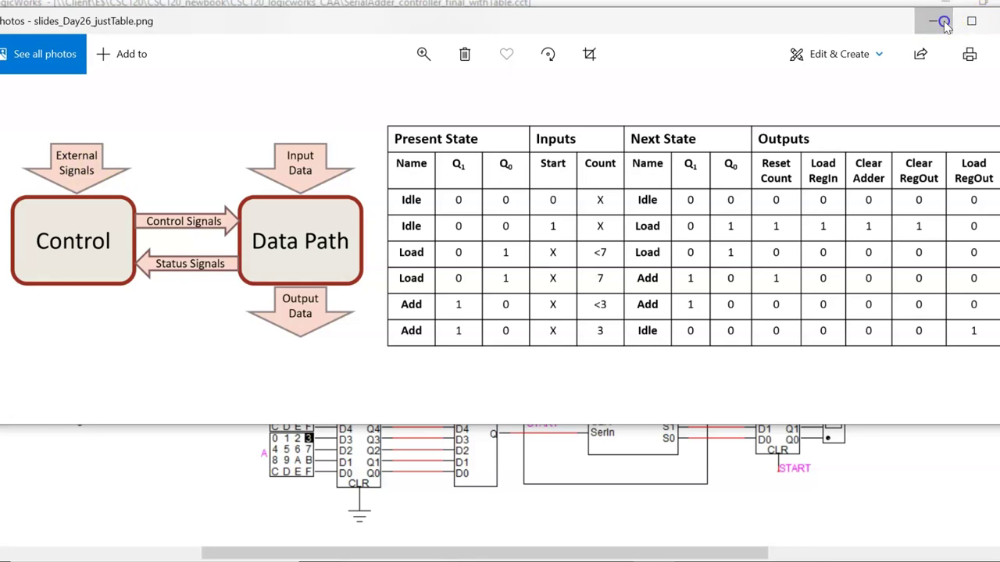
left_click(992, 21)
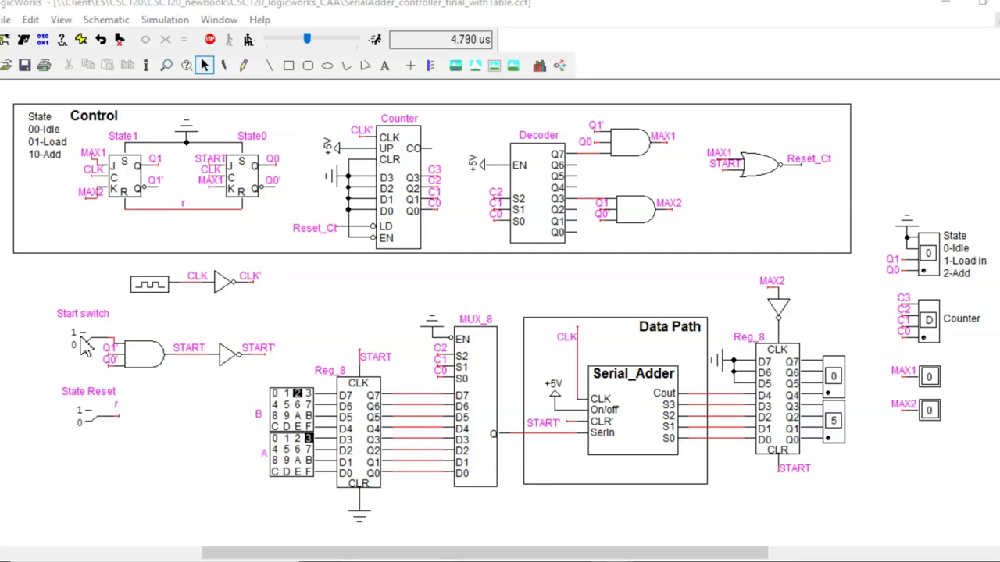
Step: Flip State Reset to 1 and back to 0 several times, keeping the controller in Idle
left_click(82, 418)
left_click(98, 422)
left_click(84, 422)
left_click(89, 426)
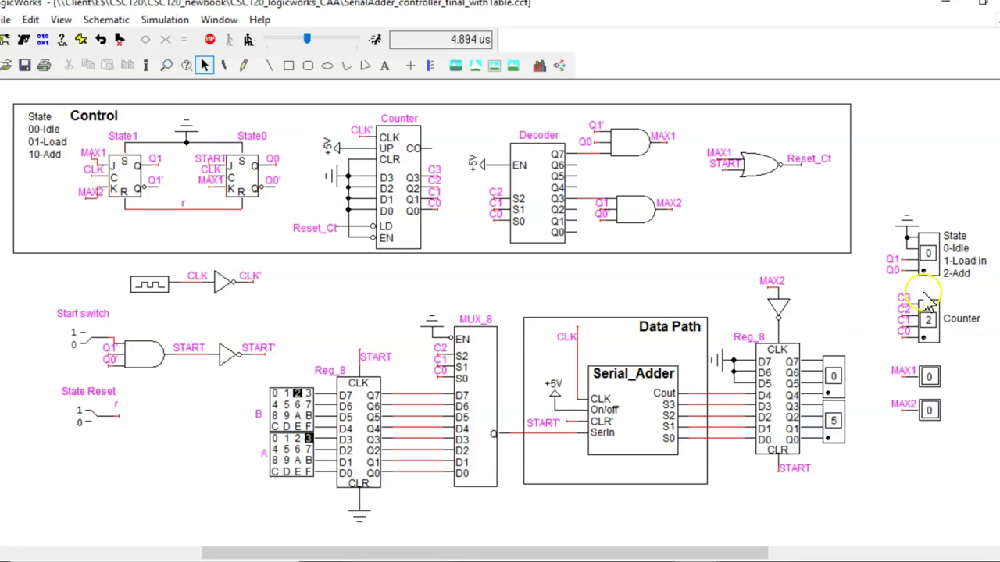
left_click(928, 254)
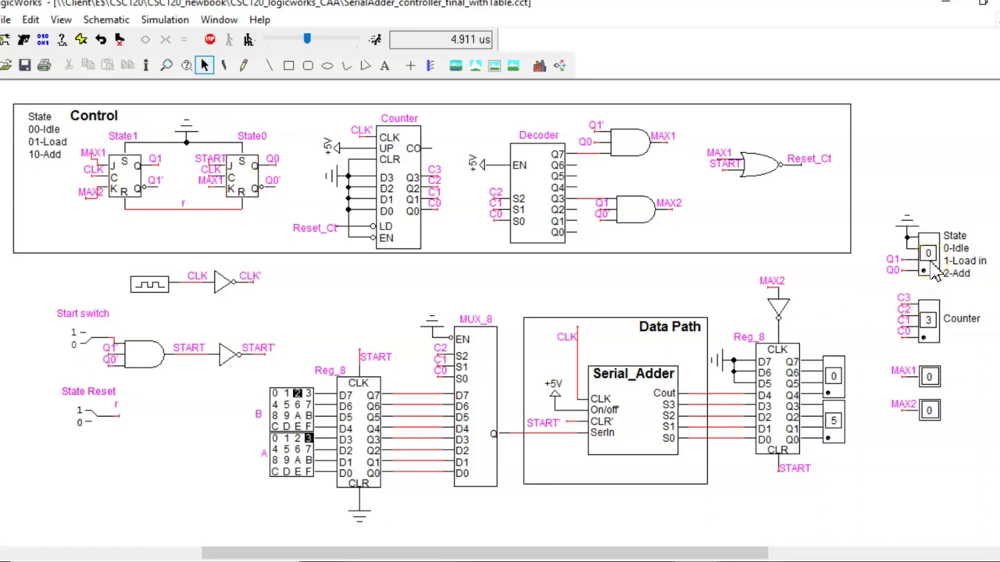
left_click(88, 426)
left_click(151, 447)
left_click(115, 451)
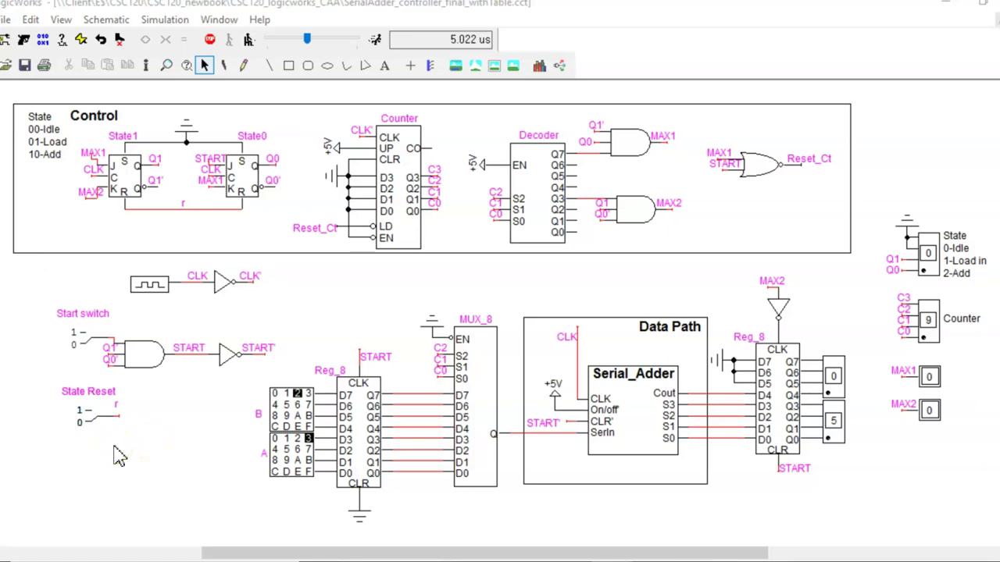
Step: Bring up the state table slide in Photos, then minimize it to reveal the schematic
key("alt+Tab")
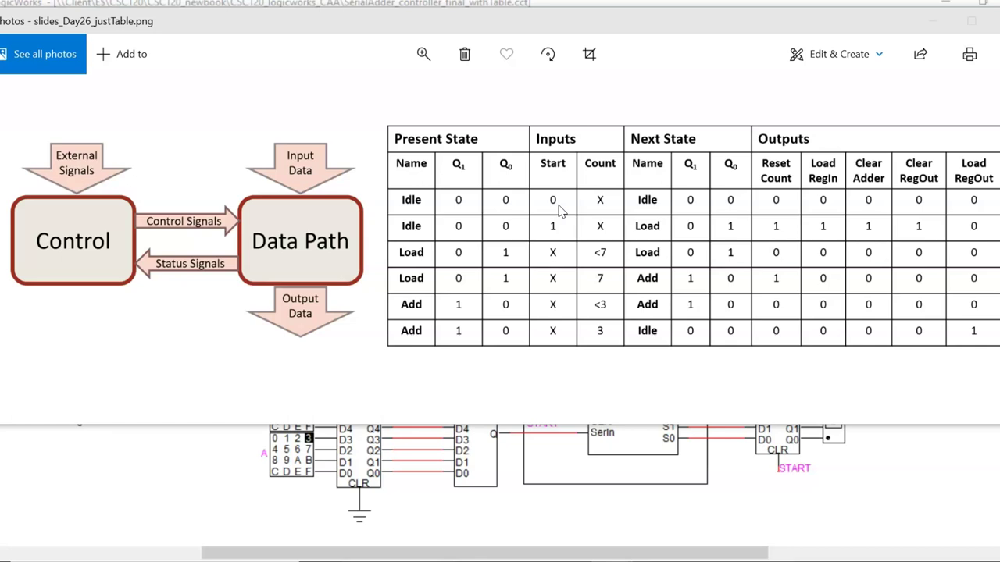
left_click(944, 21)
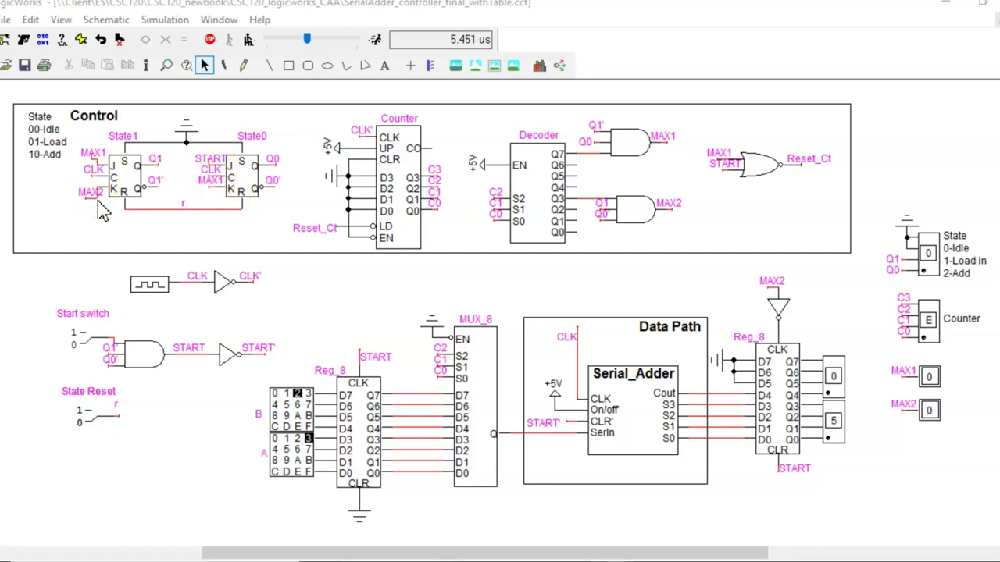
left_click(220, 160)
left_click(46, 139)
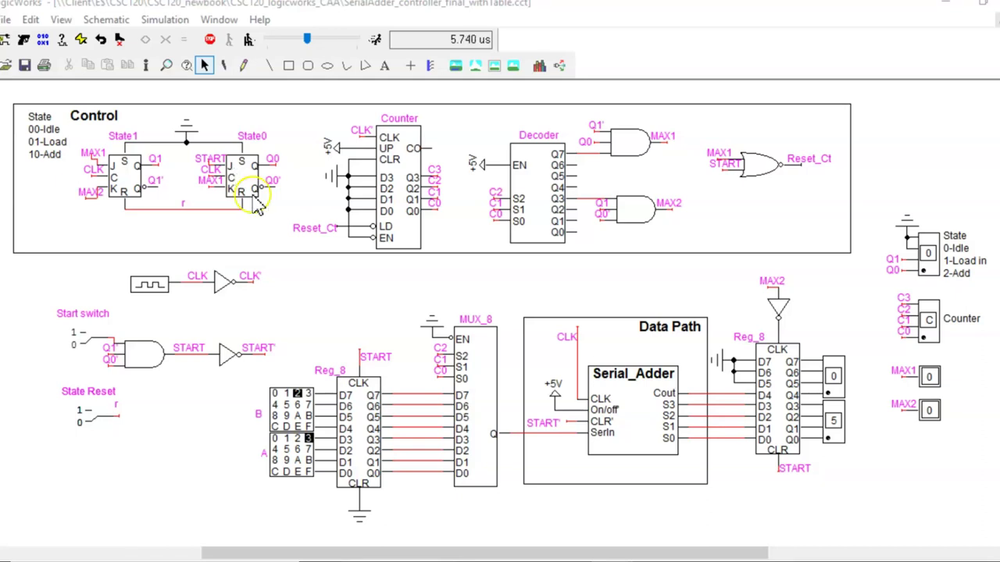
key("alt+Tab")
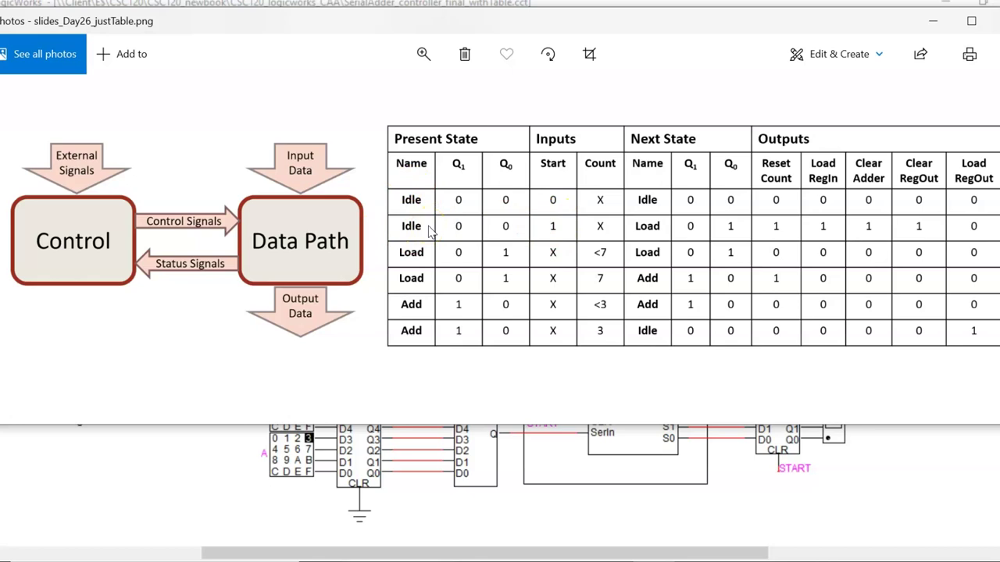
left_click(931, 22)
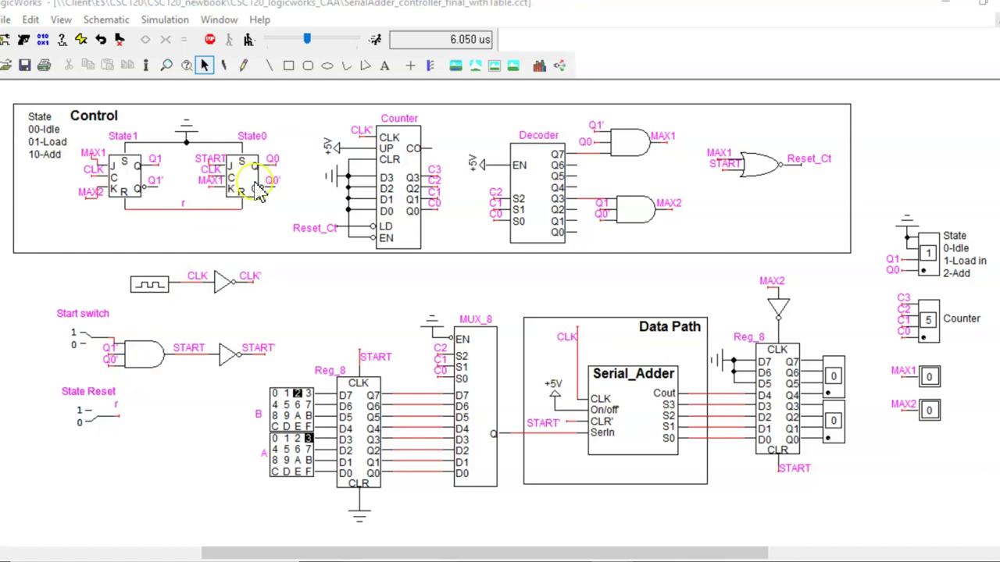
Step: Select the State display and bring slides_Day26_justTable.png to the front from the taskbar
left_click(930, 256)
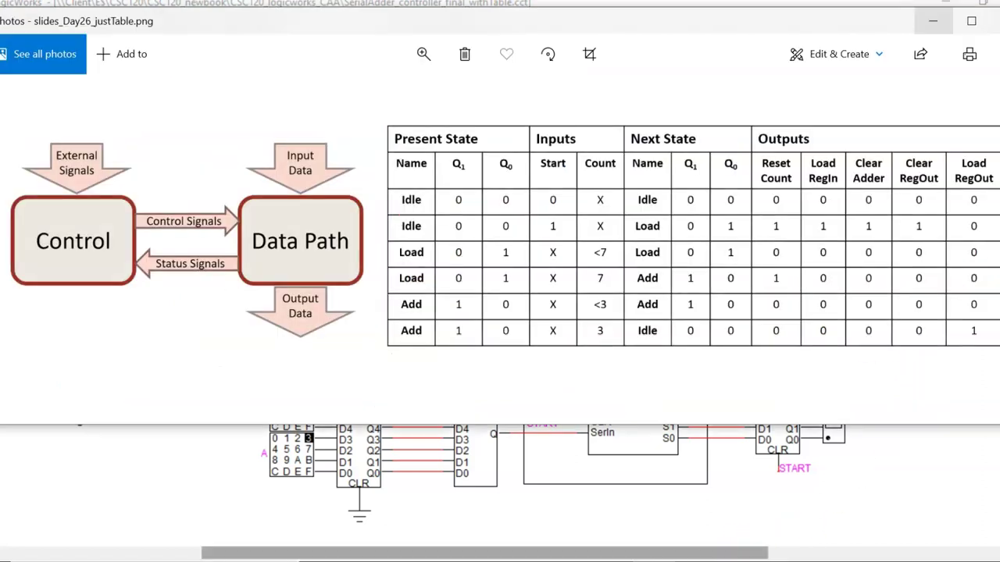
left_click(668, 512)
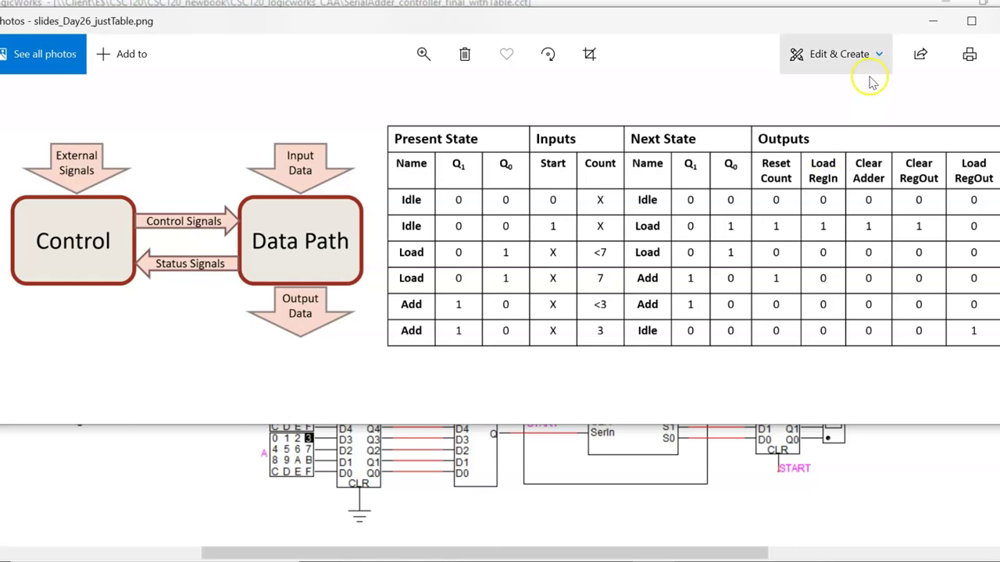
Step: Minimize the Photos state table image to show the schematic with the controller in Load
left_click(933, 23)
left_click(615, 311)
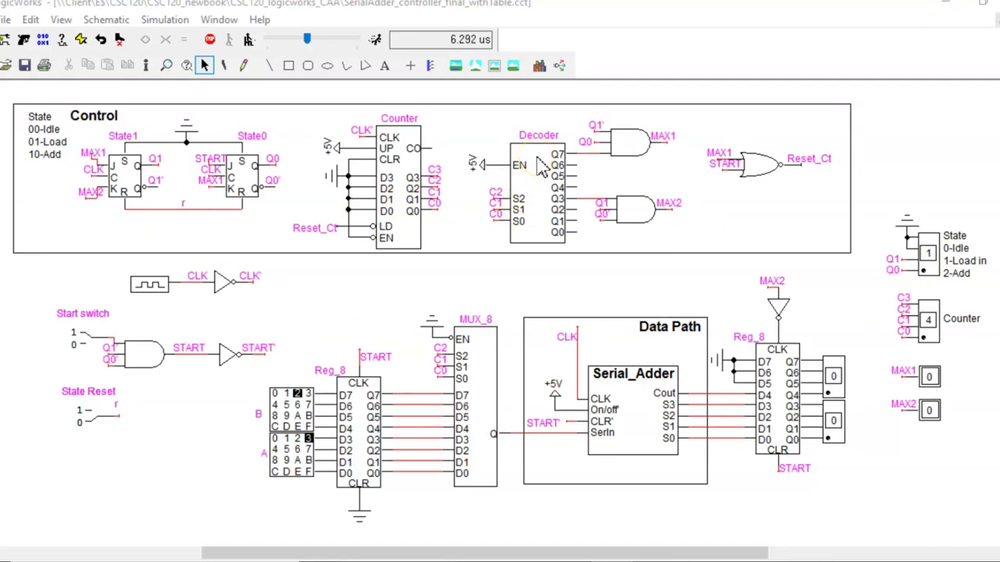
left_click(634, 175)
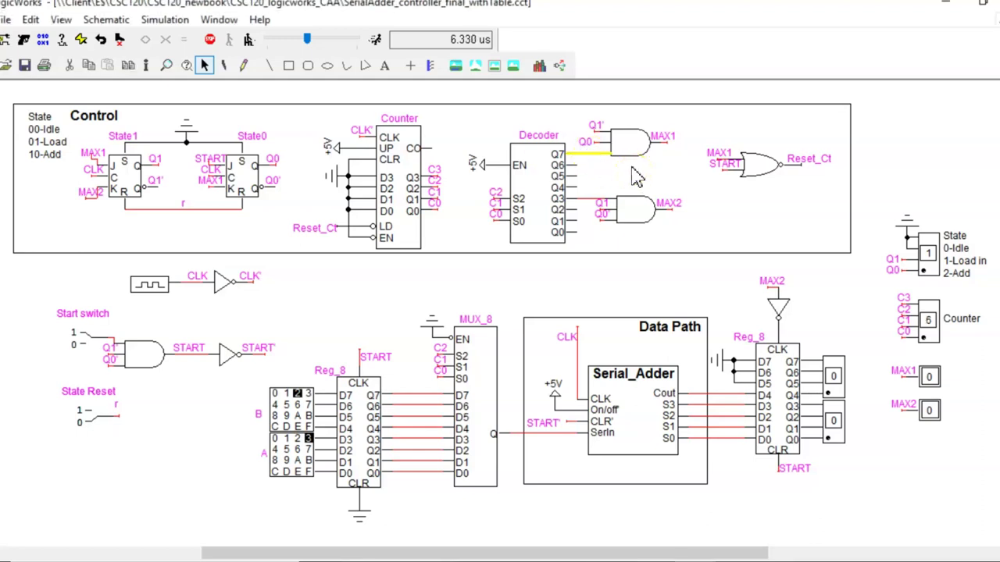
left_click(664, 144)
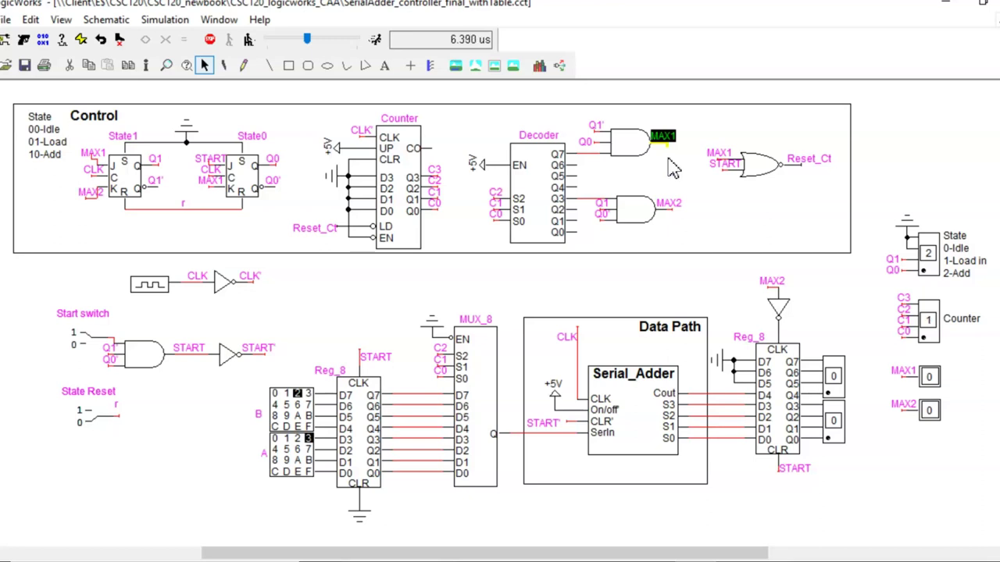
left_click(668, 162)
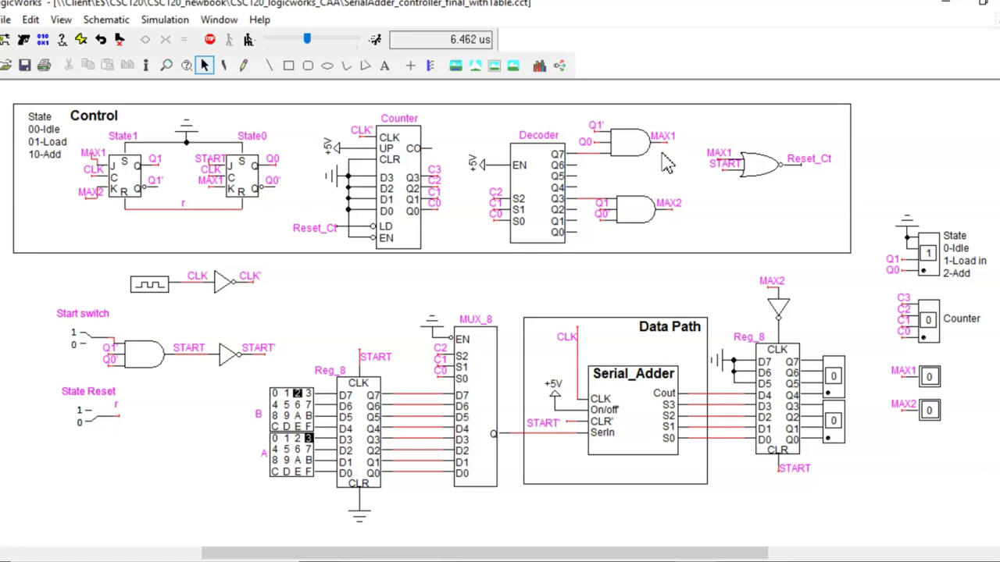
left_click(637, 142)
left_click(596, 145)
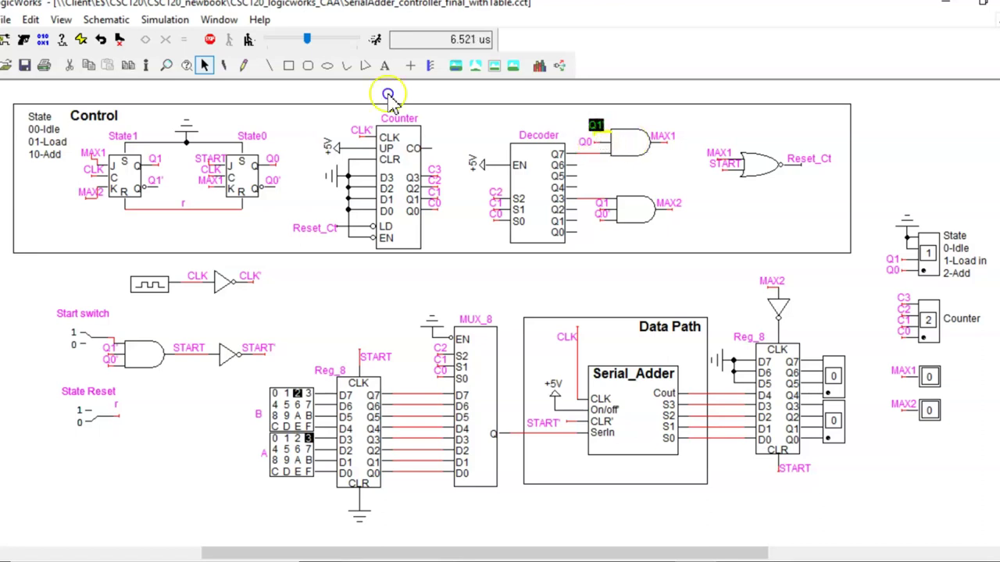
left_click(635, 153)
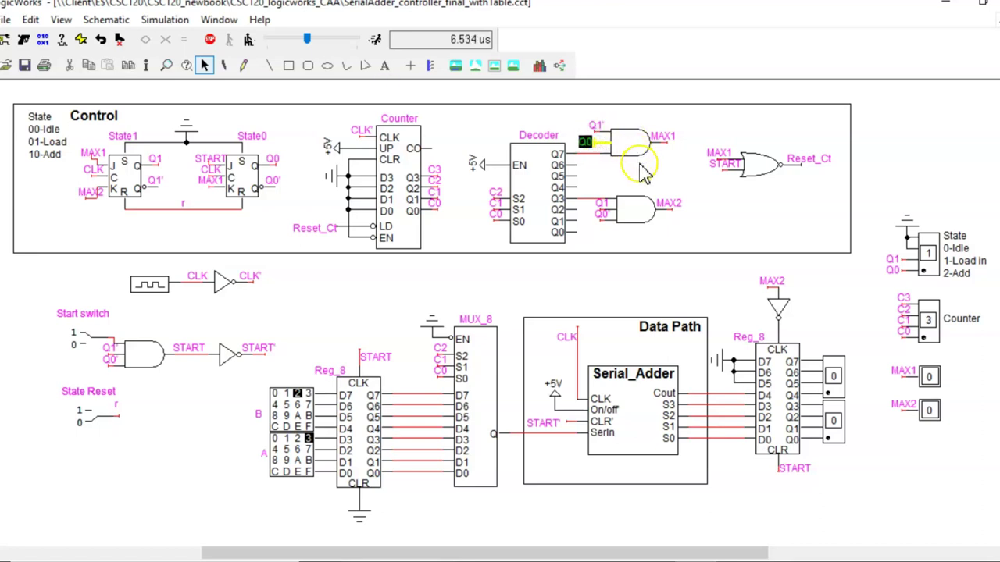
left_click(69, 166)
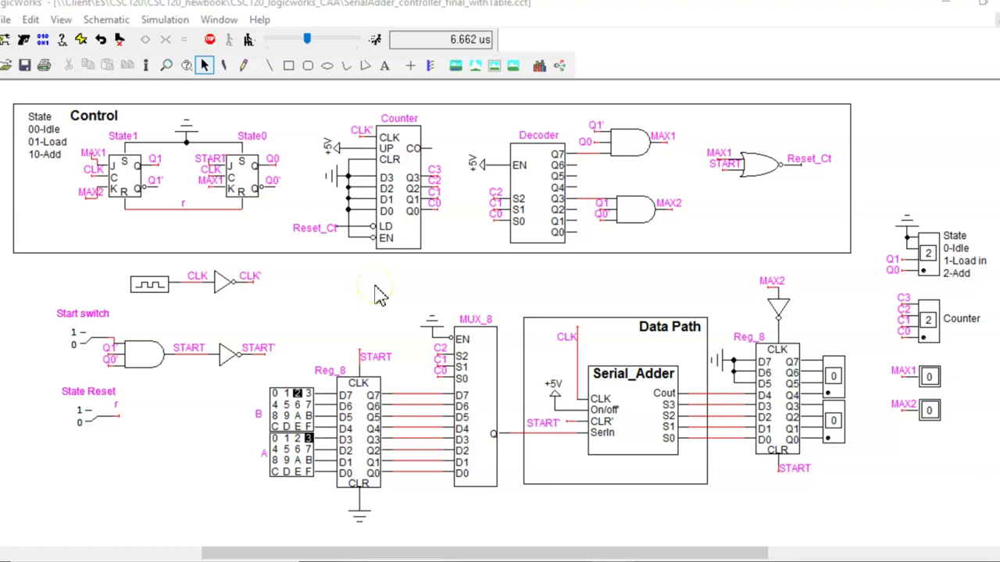
left_click(660, 137)
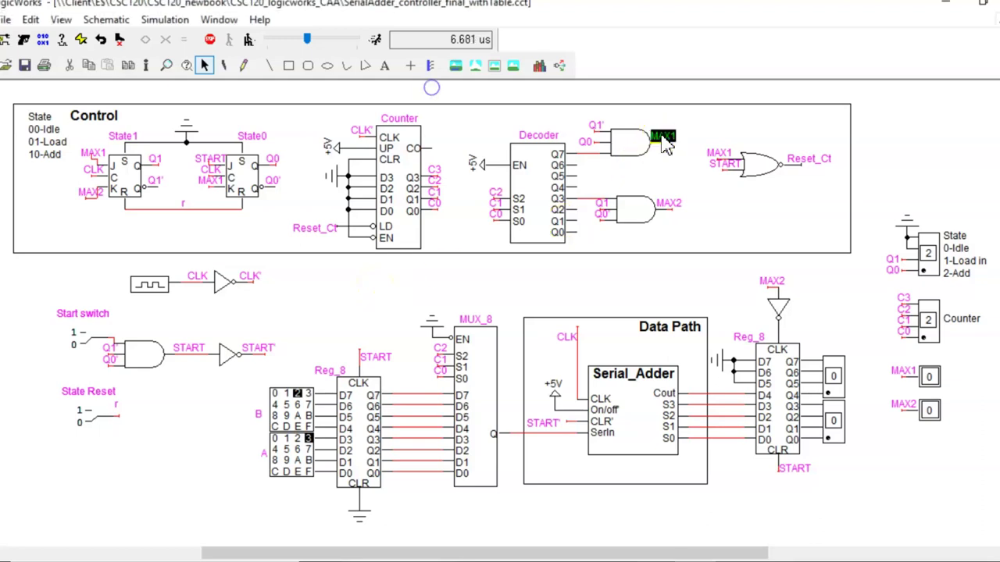
left_click(209, 181)
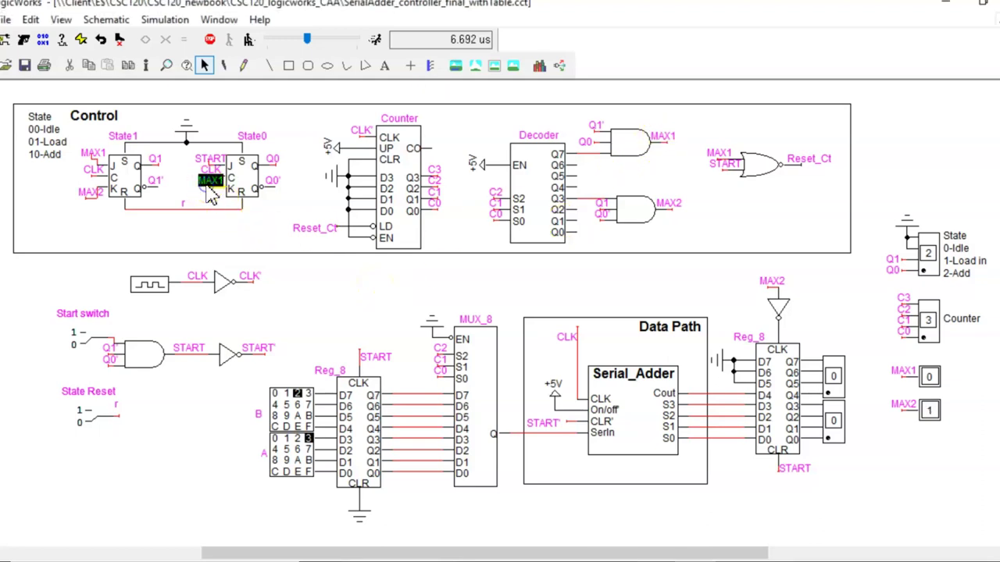
left_click(93, 155)
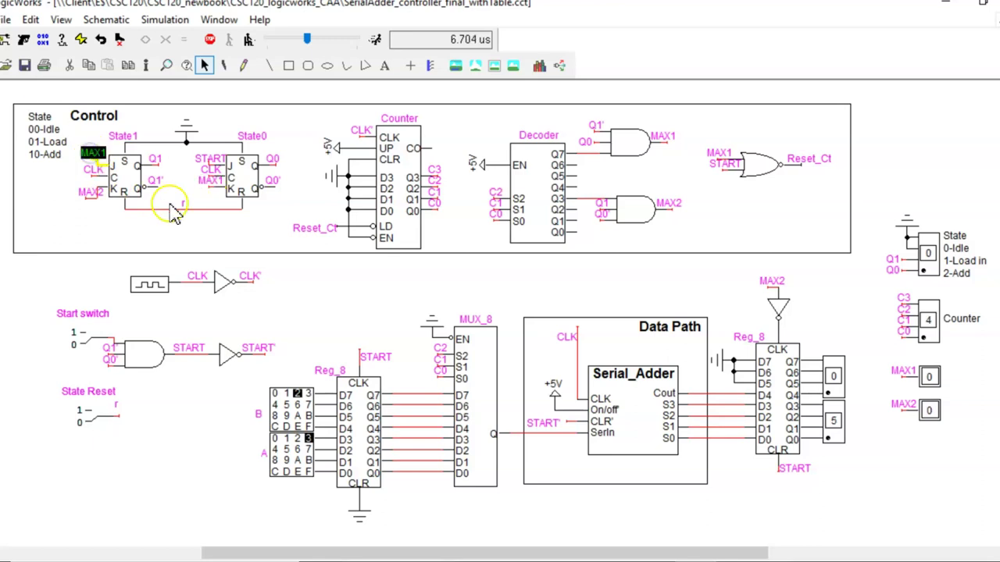
left_click(210, 182)
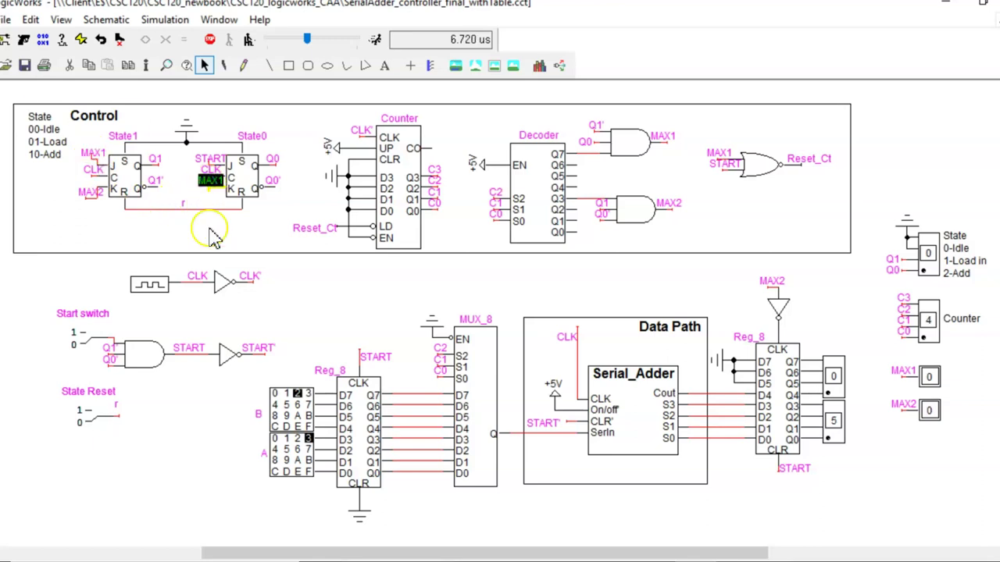
left_click(91, 154)
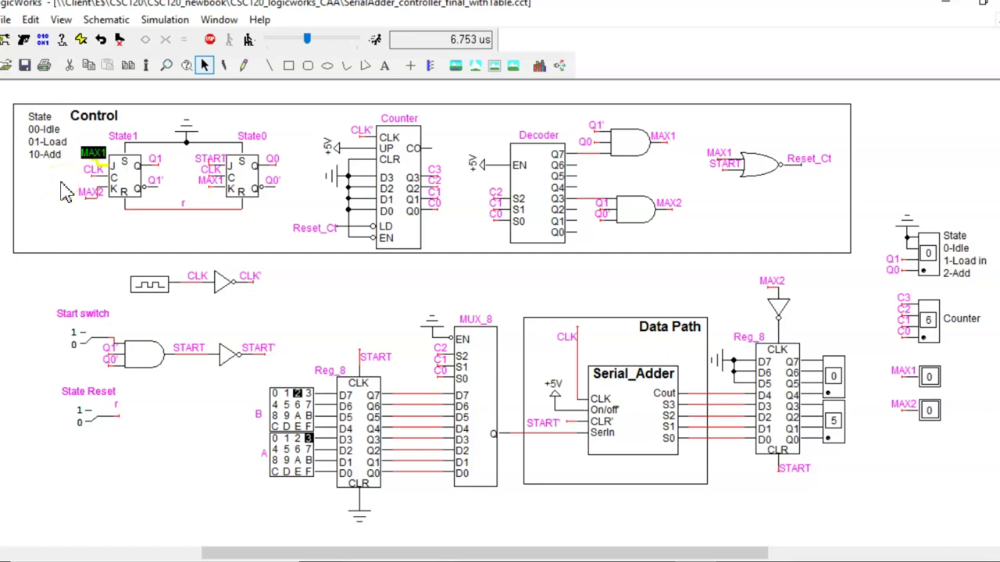
left_click(39, 163)
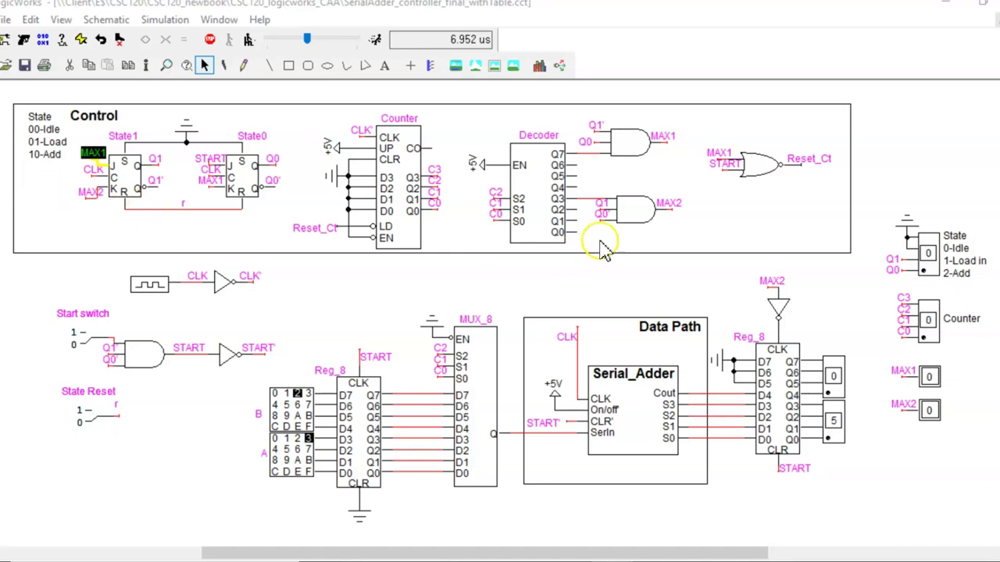
left_click(673, 207)
left_click(680, 236)
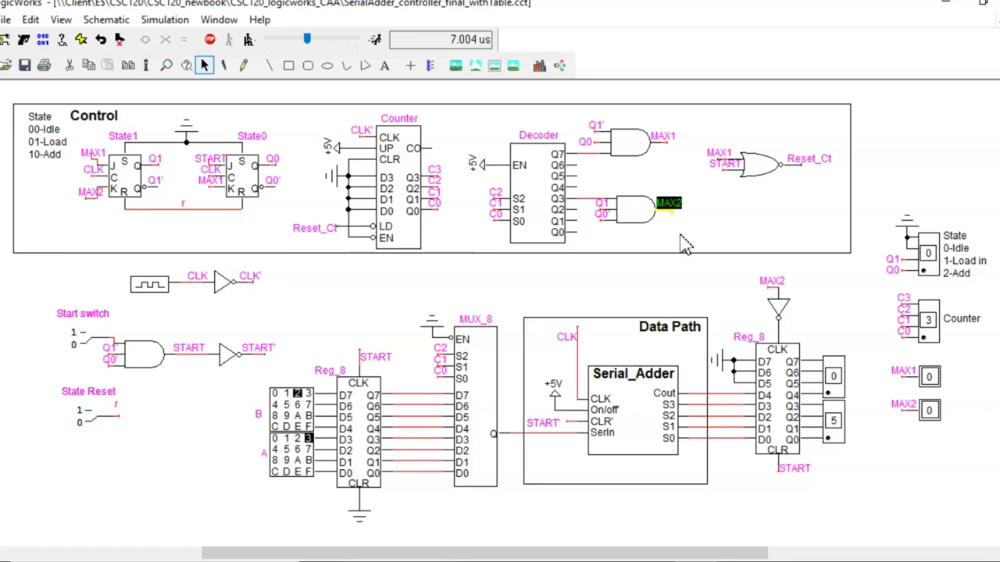
left_click(587, 213)
left_click(595, 199)
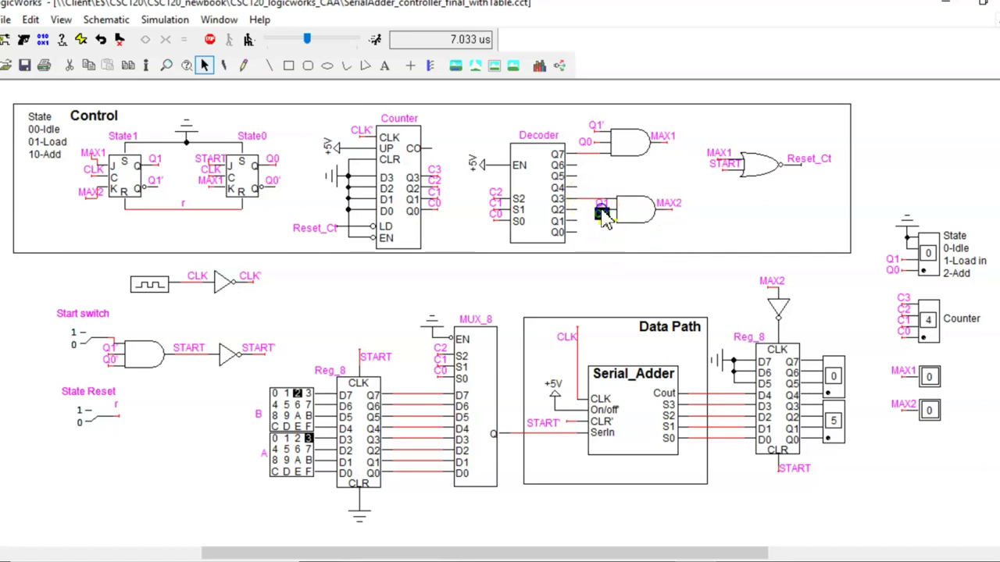
left_click(601, 214)
left_click(611, 244)
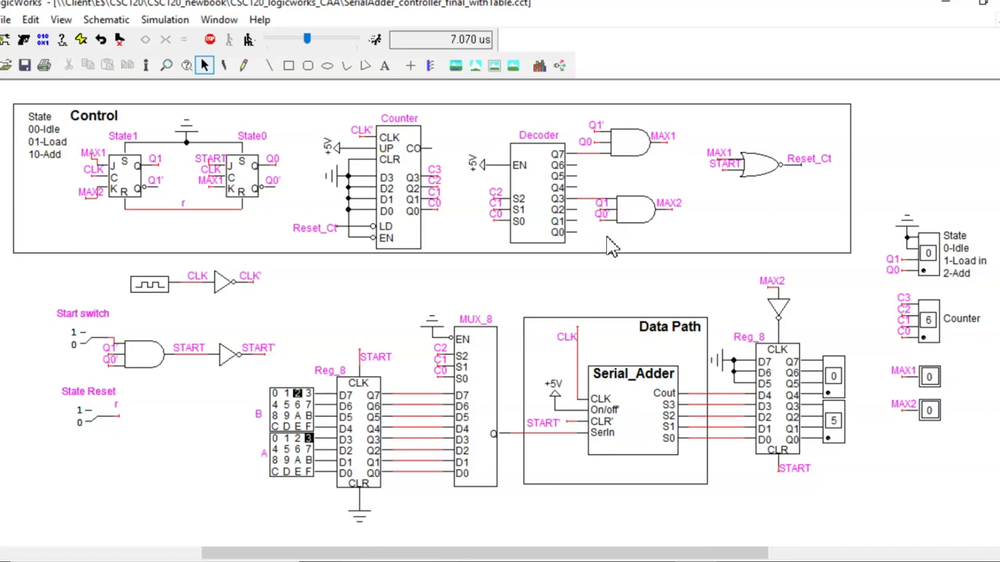
left_click(660, 211)
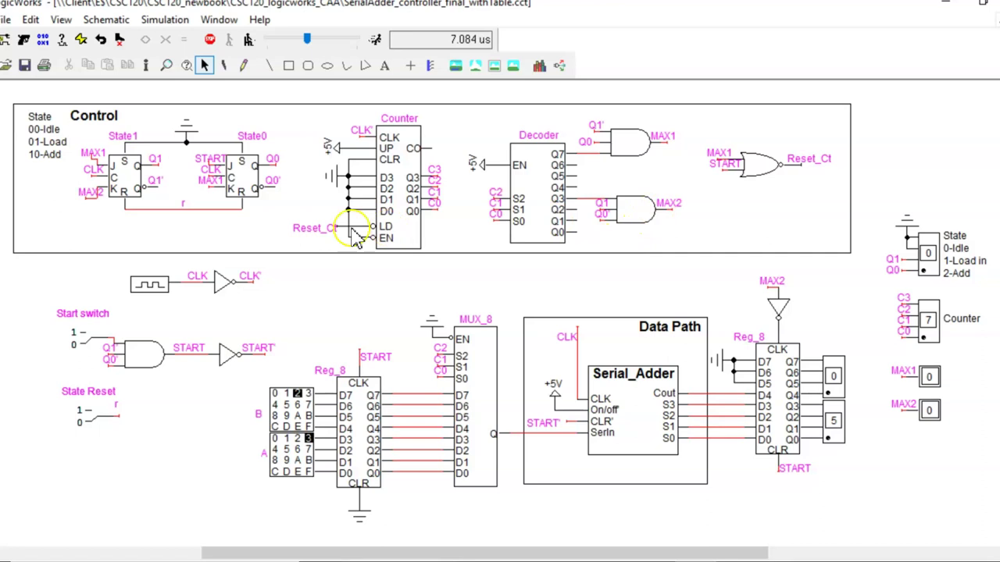
left_click(79, 201)
left_click(88, 193)
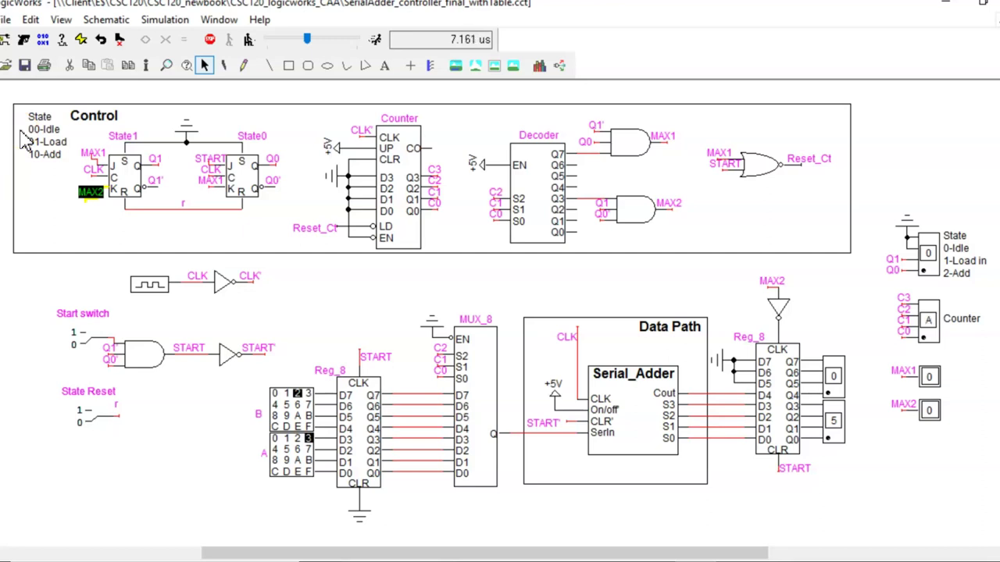
left_click(83, 351)
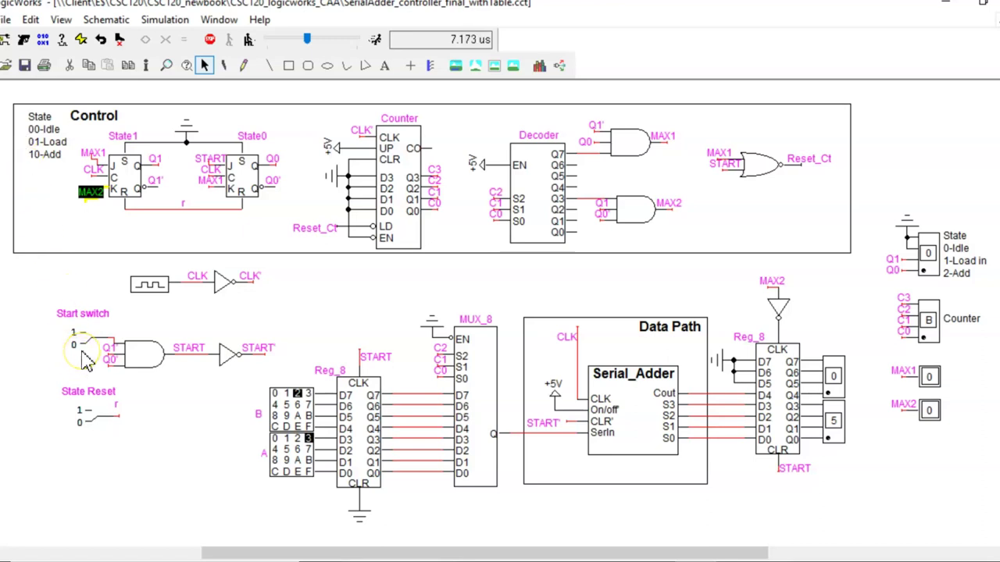
Step: Set Start to 0, set input B to 7 and A to A, then set Start to 1
left_click(77, 360)
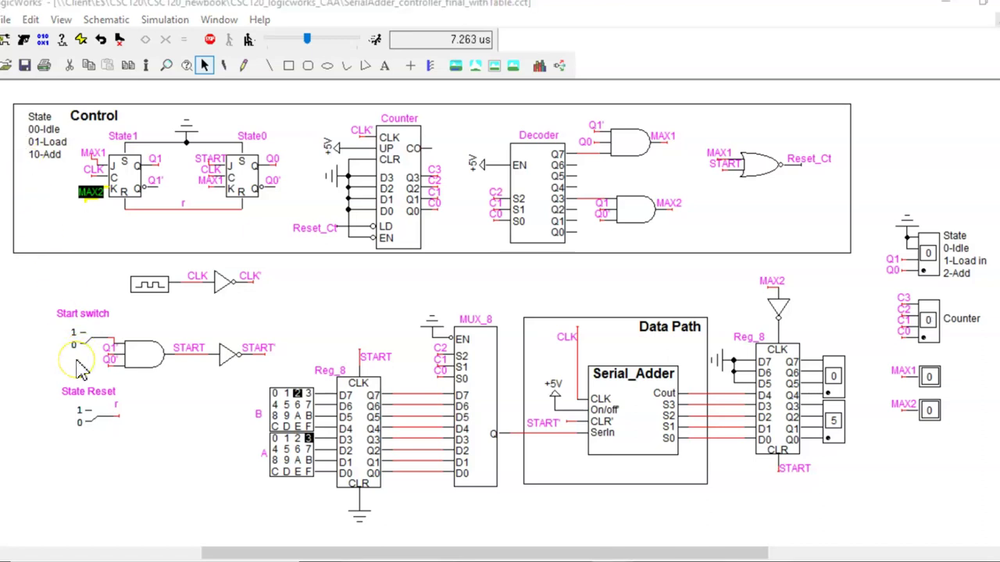
left_click(53, 364)
left_click(71, 378)
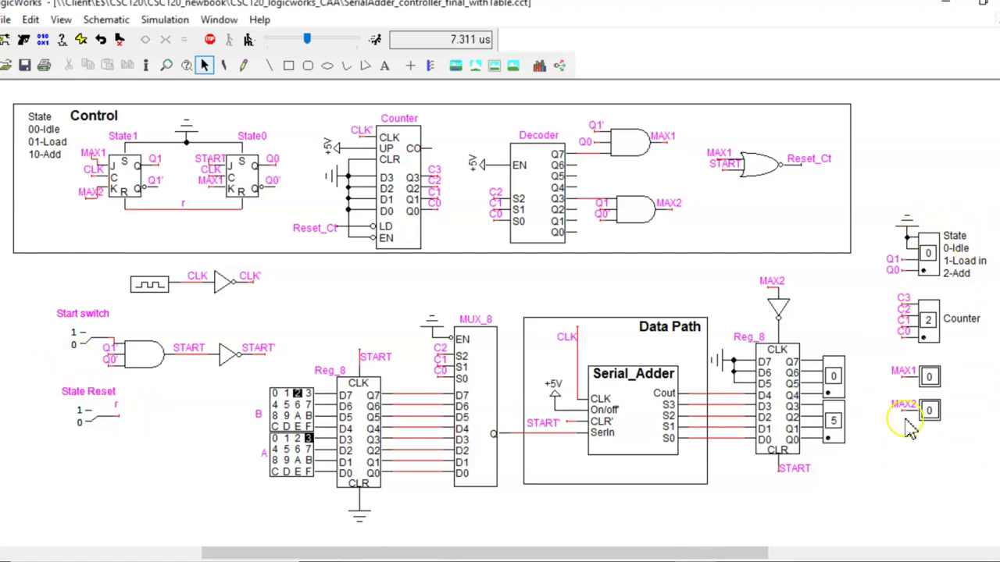
left_click(308, 404)
left_click(296, 461)
left_click(87, 344)
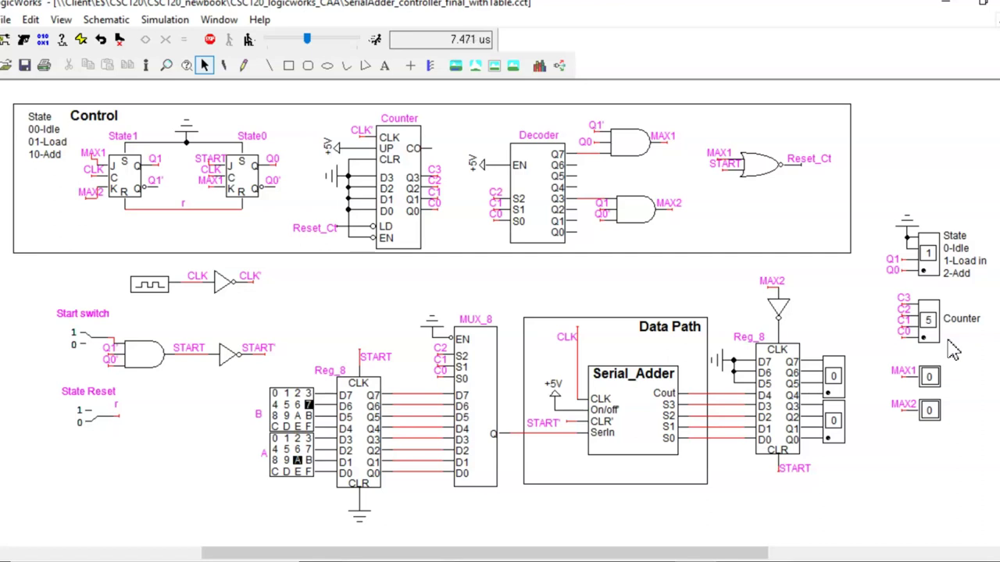
Step: Watch the State and Counter displays until Reg_8 reads 11, then switch to the Photos state table
left_click(977, 335)
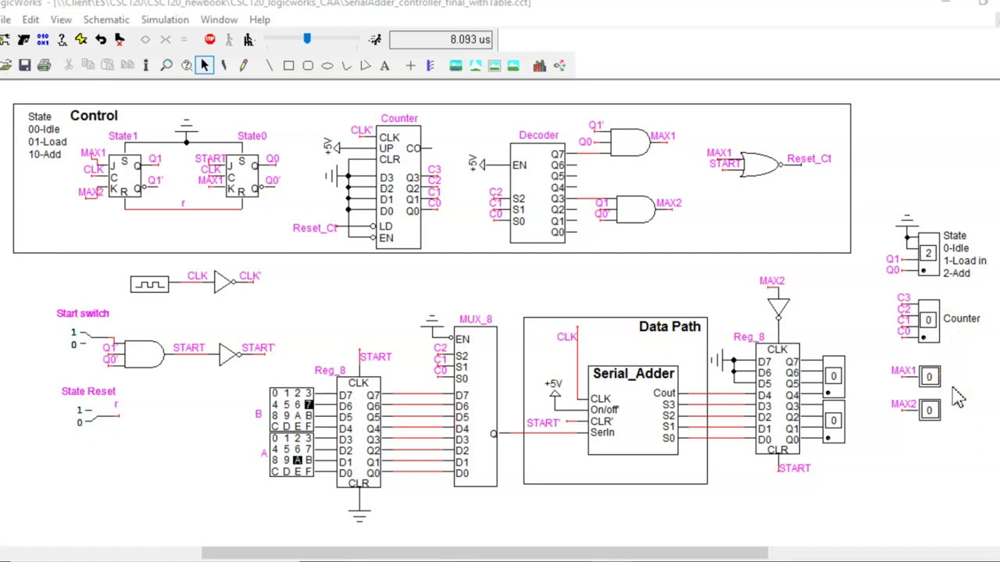
left_click(934, 259)
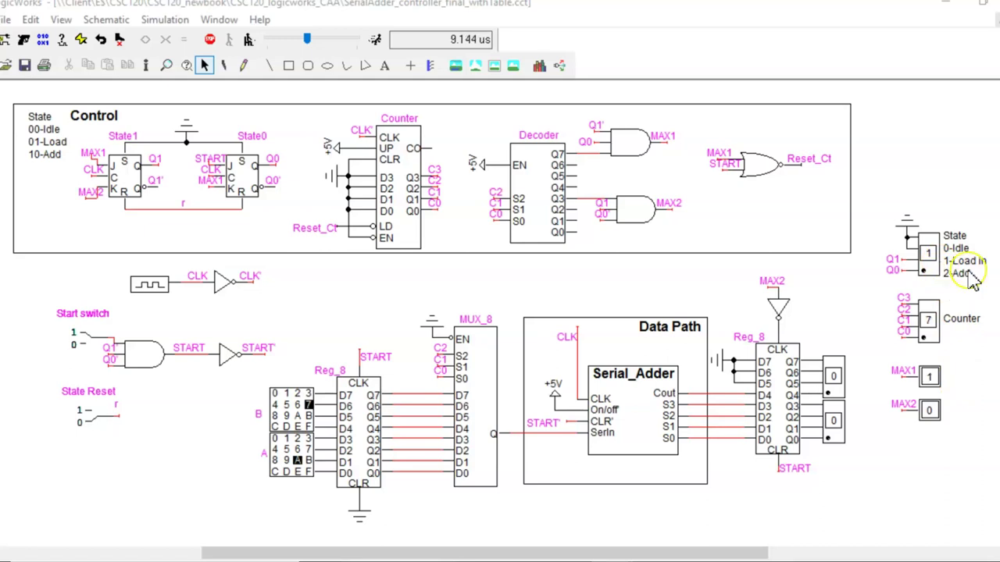
left_click(974, 283)
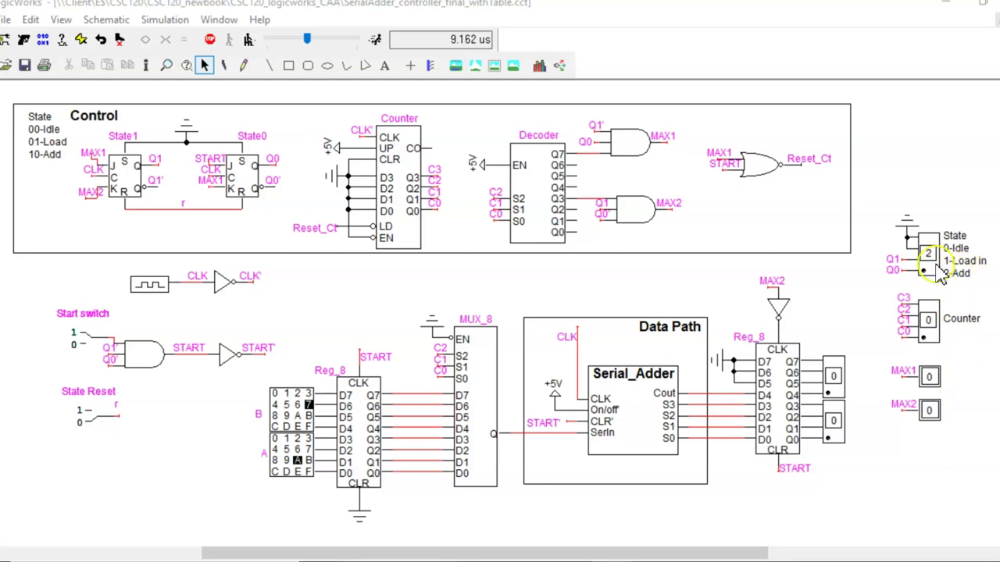
left_click(951, 330)
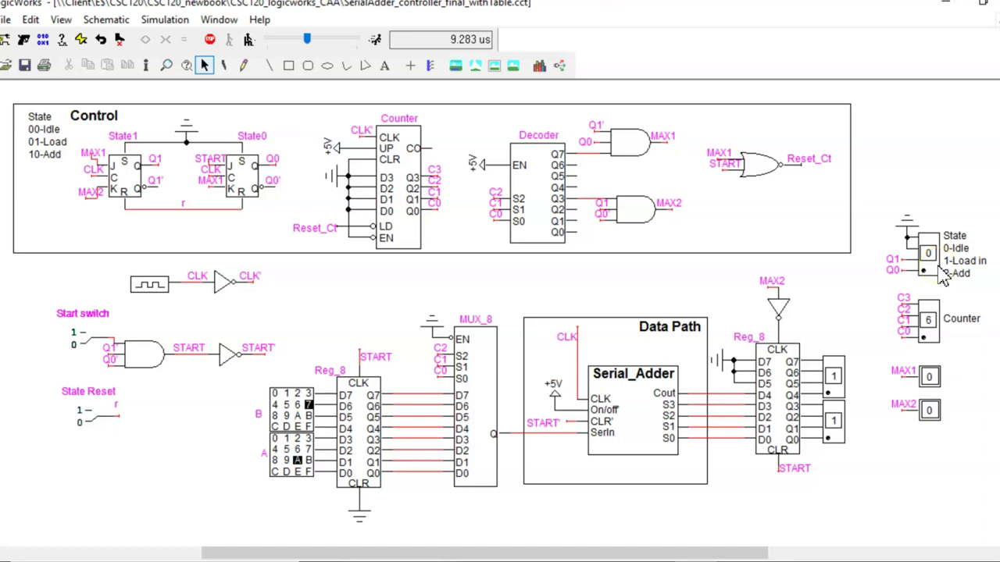
left_click(849, 418)
left_click(856, 414)
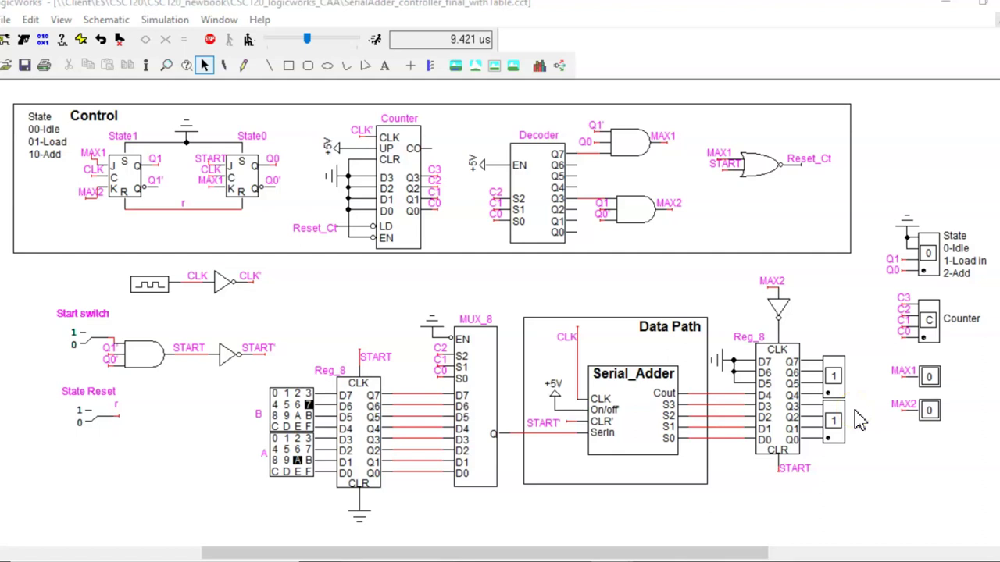
key("alt+Tab")
Step: Review the controller state table image, then minimize Photos to reveal the serial adder schematic
left_click(750, 406)
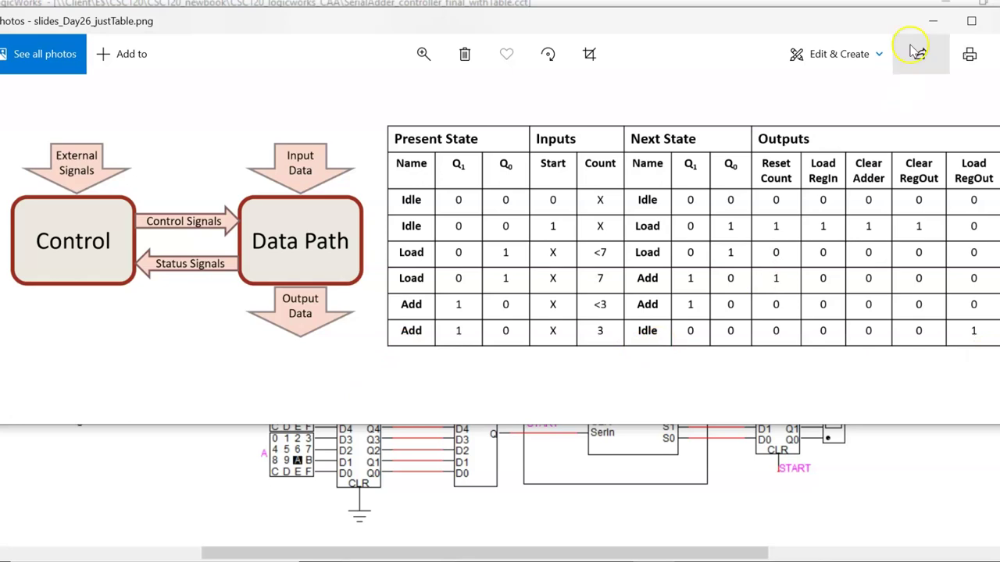
left_click(933, 20)
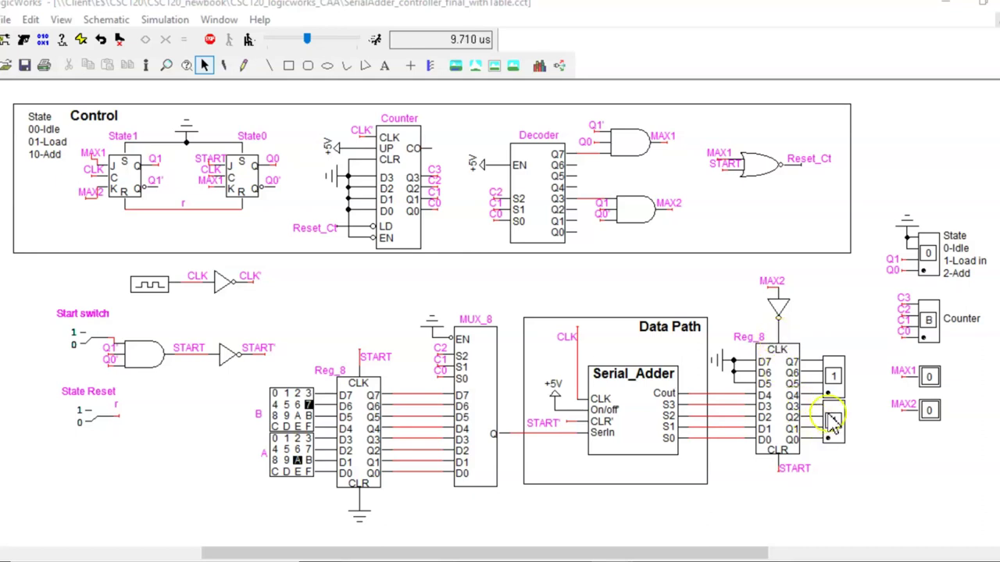
left_click(780, 401)
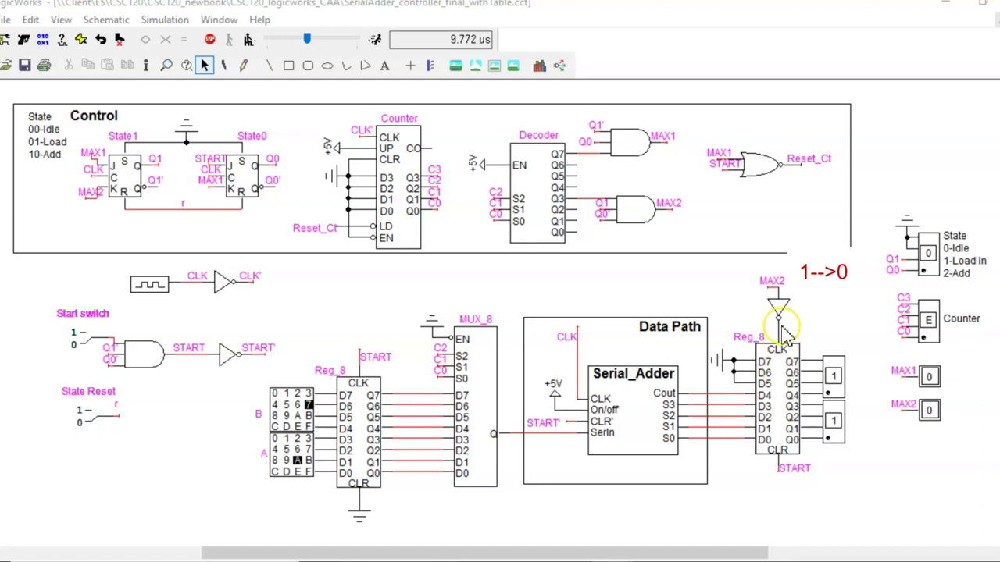
left_click(773, 293)
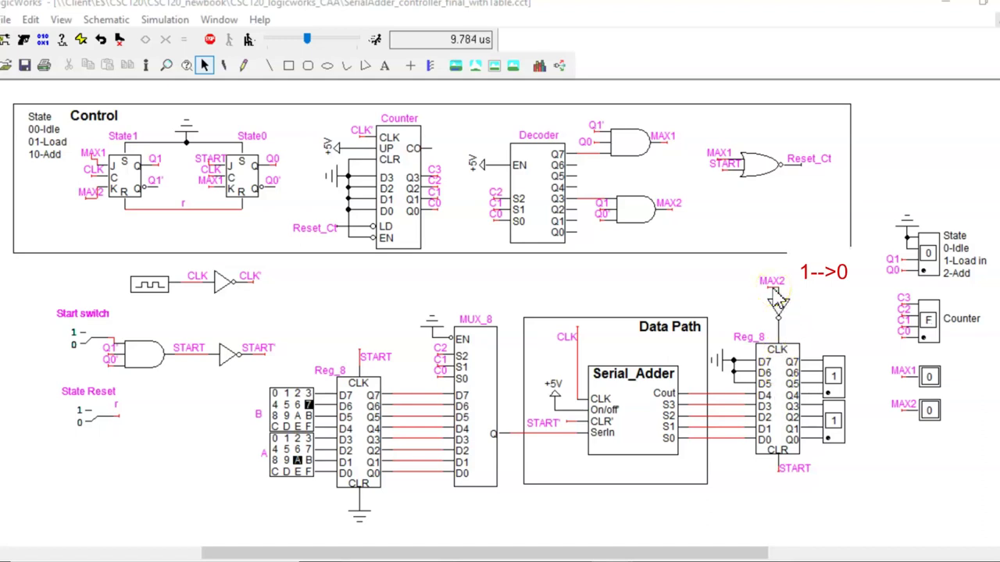
left_click(805, 344)
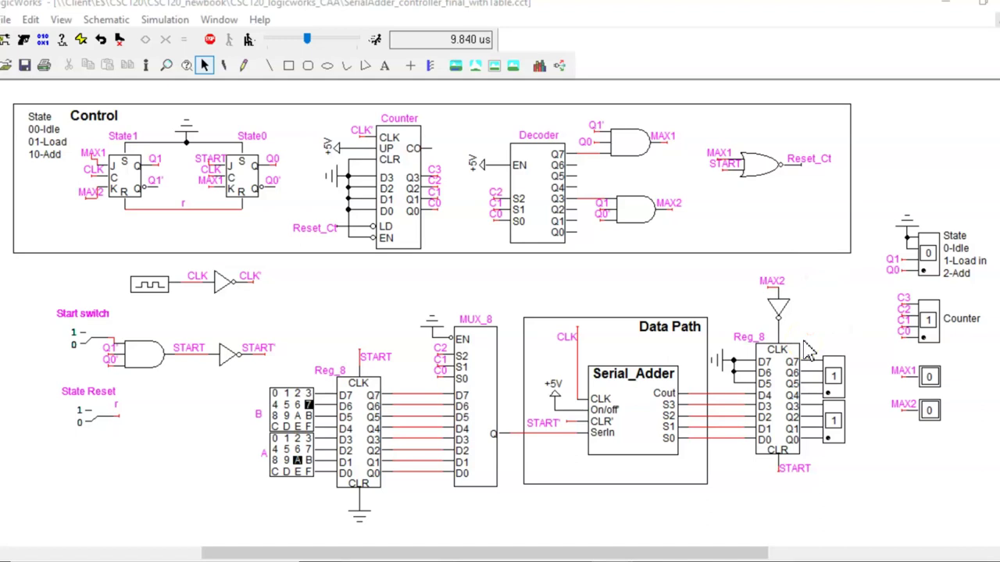
left_click(806, 336)
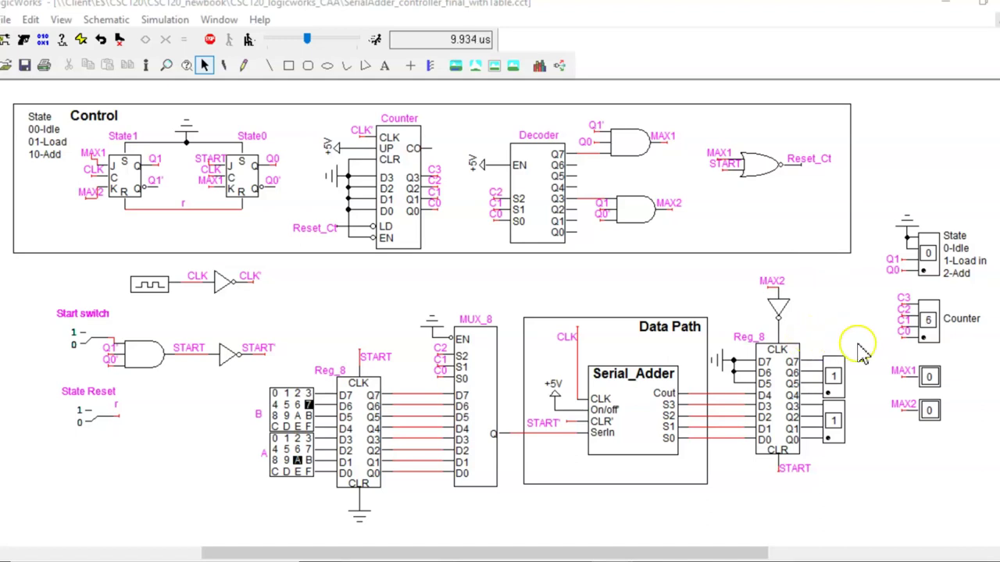
left_click(953, 342)
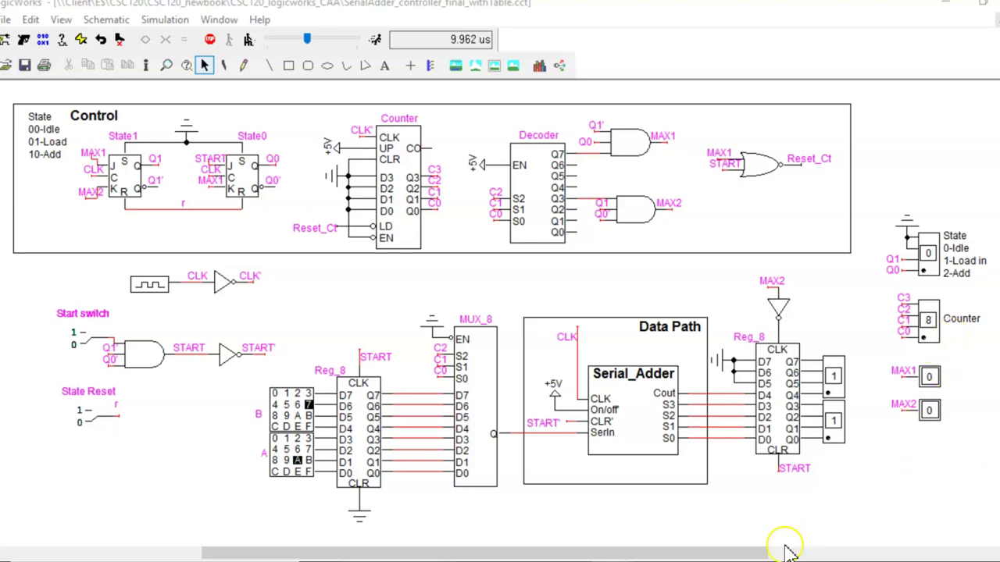
Step: Switch back to Photos showing slides_Day26_justTable.png over the schematic
key("alt+Tab")
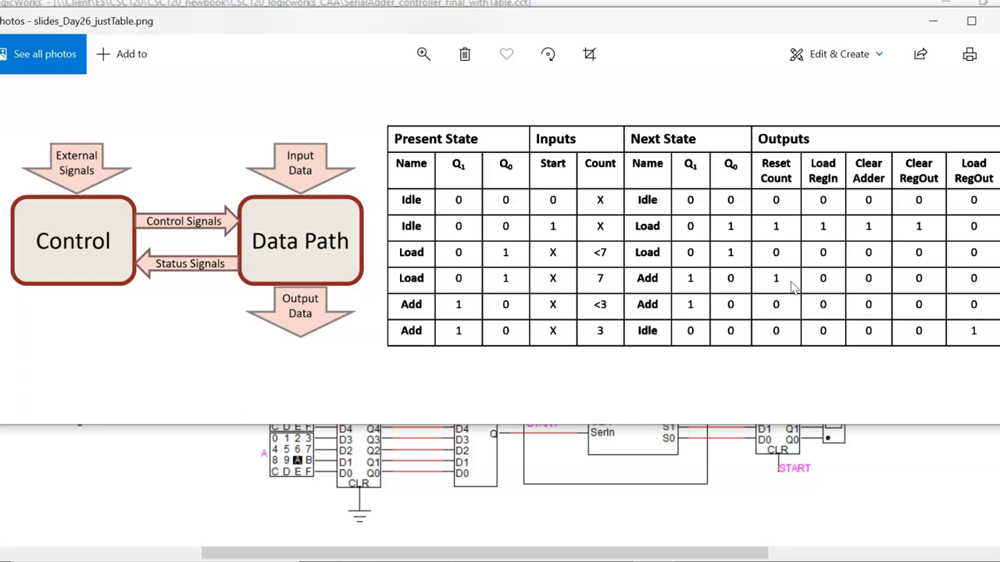
Step: Dismiss the state table and highlight the Reset_Ct, data-input and LD wires at the counter
left_click(930, 21)
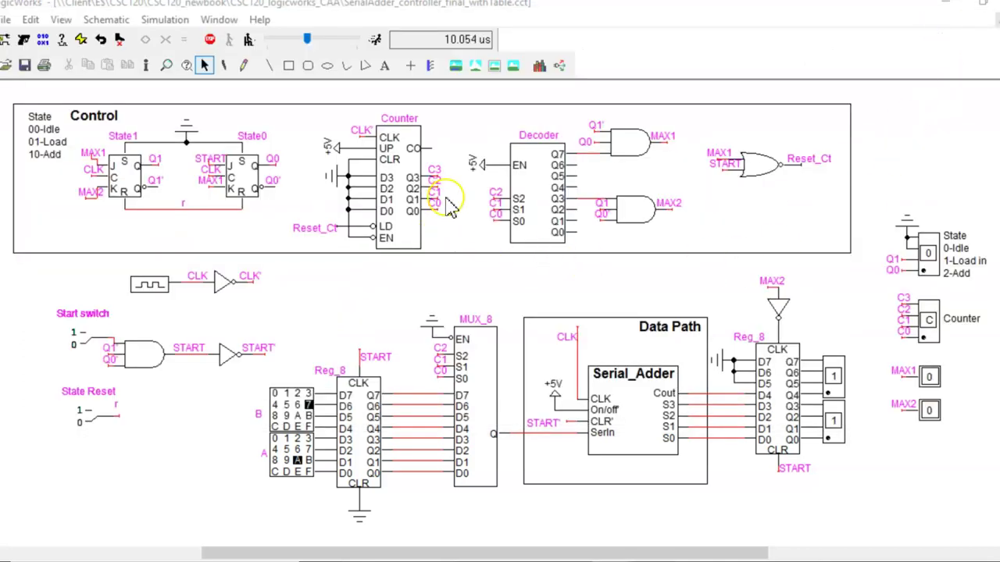
left_click(329, 232)
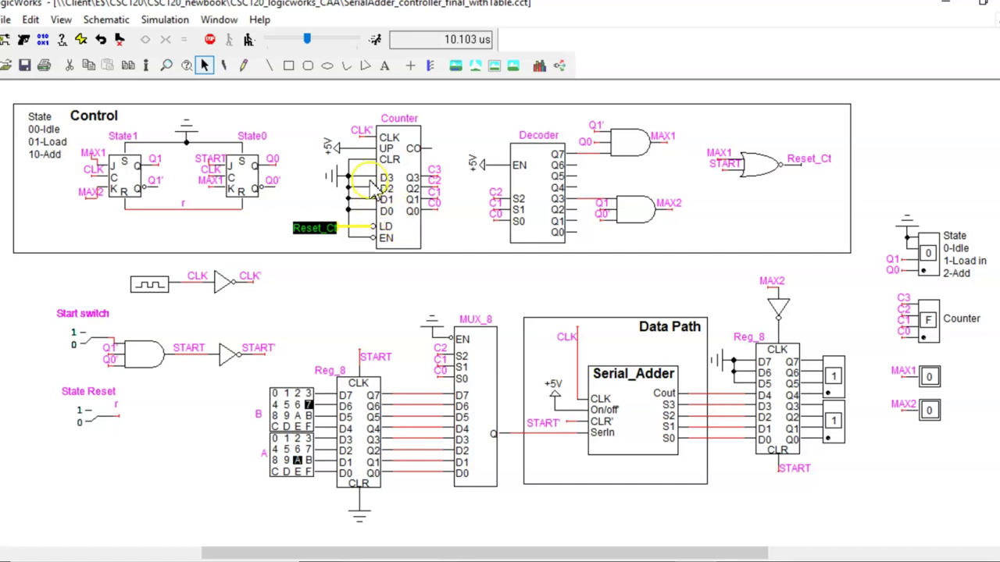
left_click(348, 199)
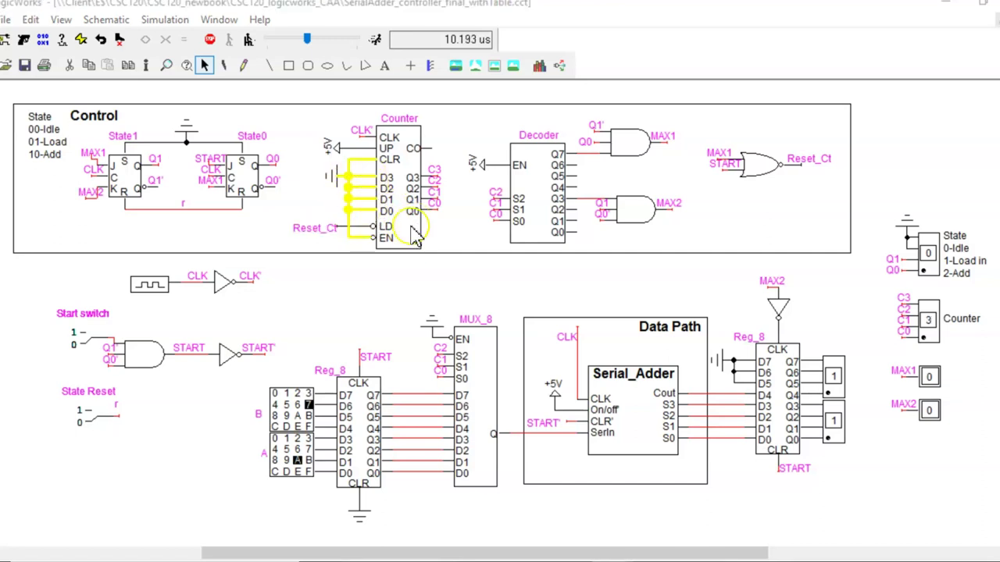
left_click(317, 232)
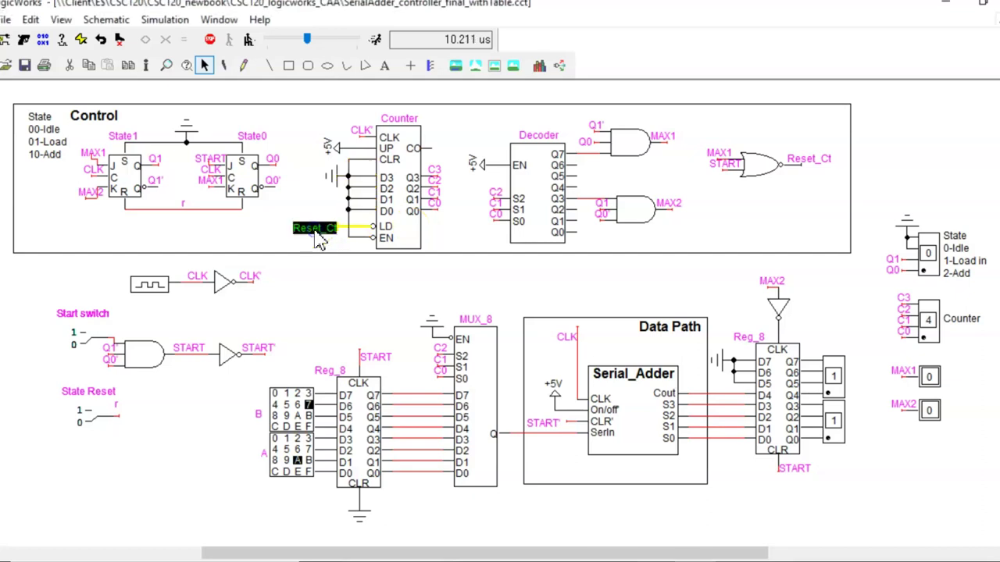
Step: Highlight the NOR gate's Reset_Ct output label and its MAX1 input
left_click(804, 160)
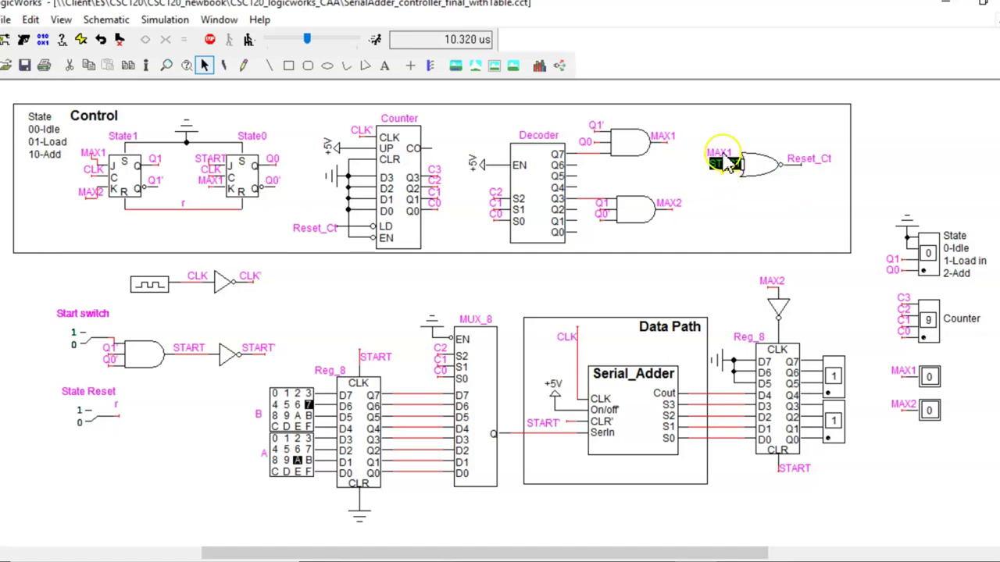
left_click(797, 205)
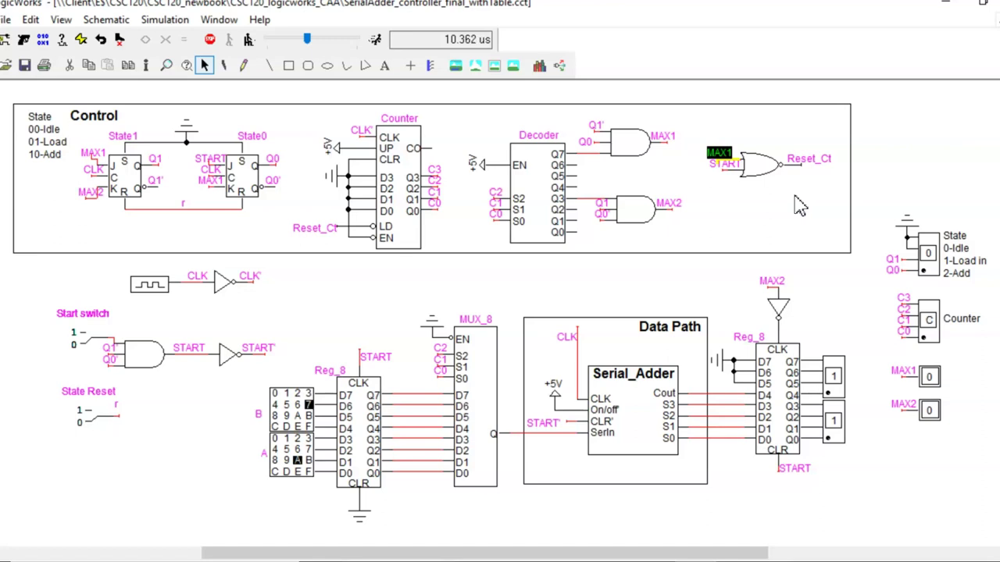
left_click(806, 161)
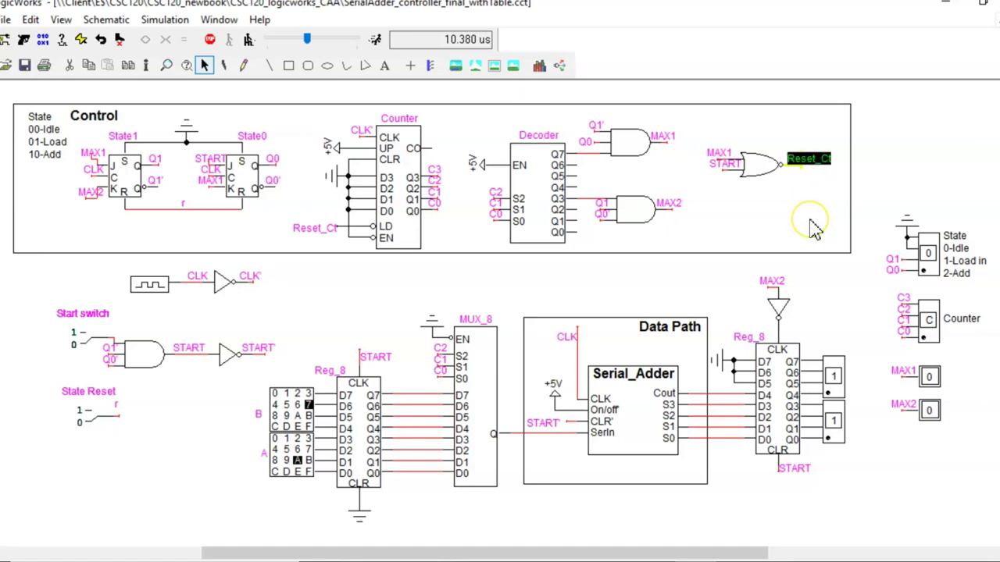
left_click(400, 216)
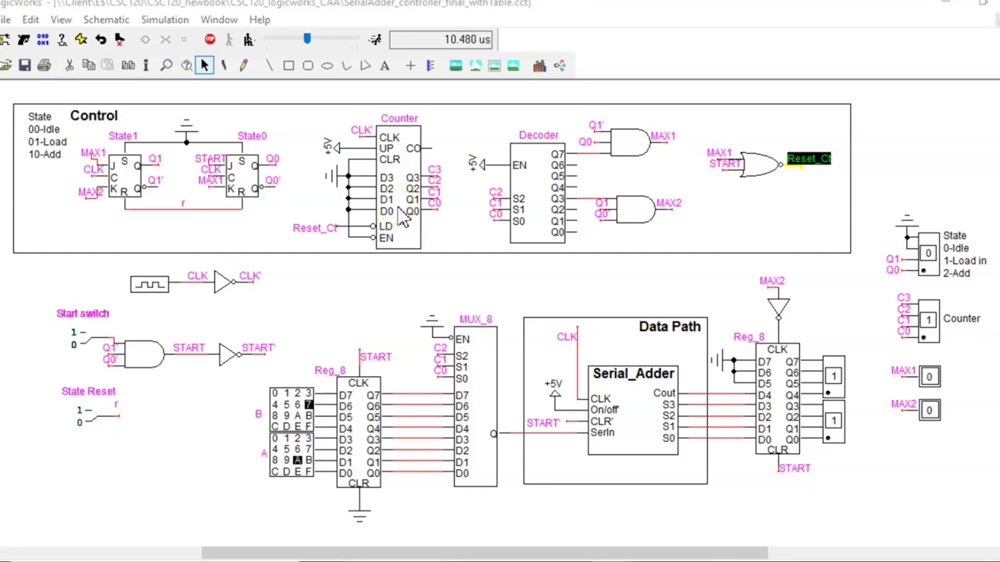
left_click(430, 191)
left_click(217, 260)
left_click(873, 234)
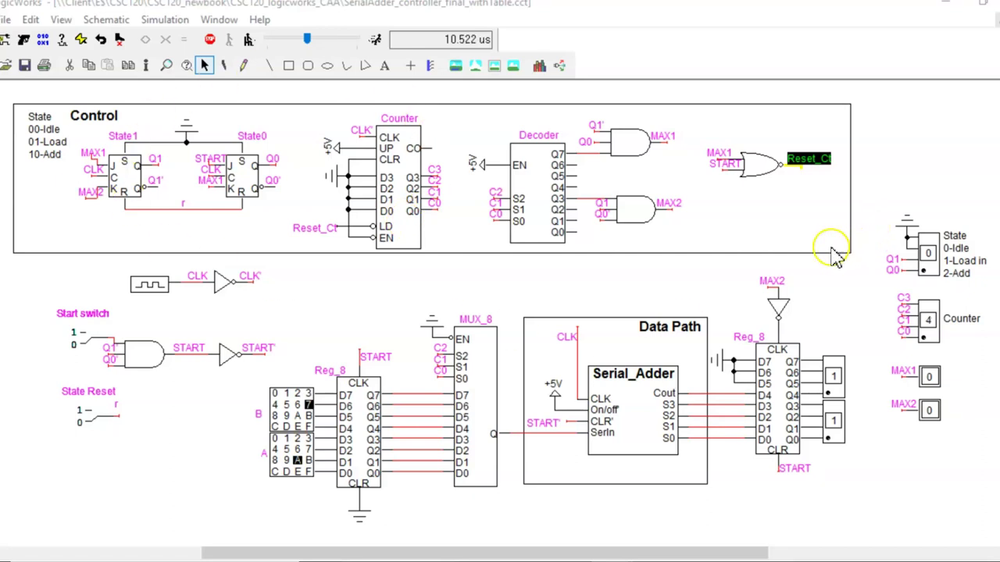
left_click(470, 385)
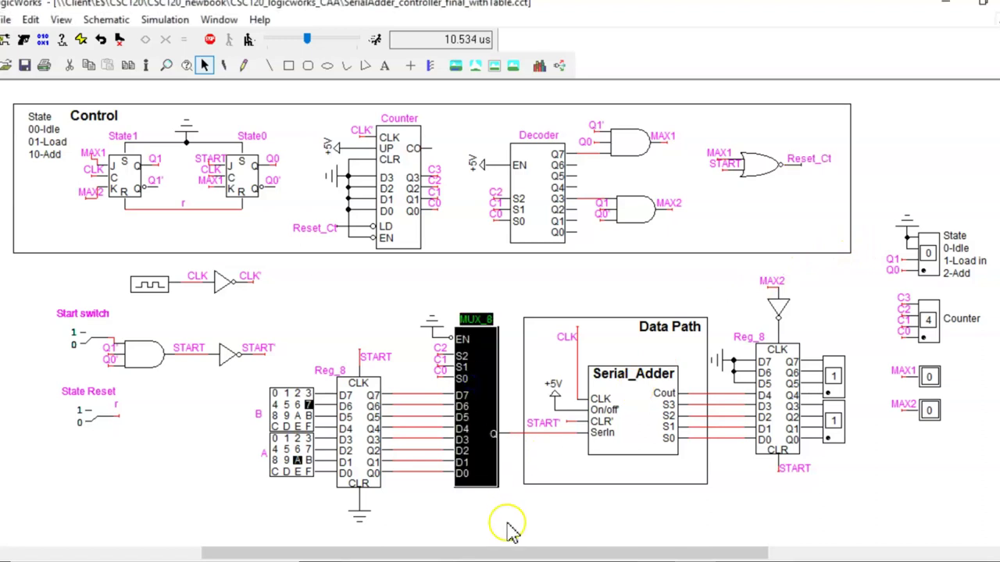
left_click(485, 505)
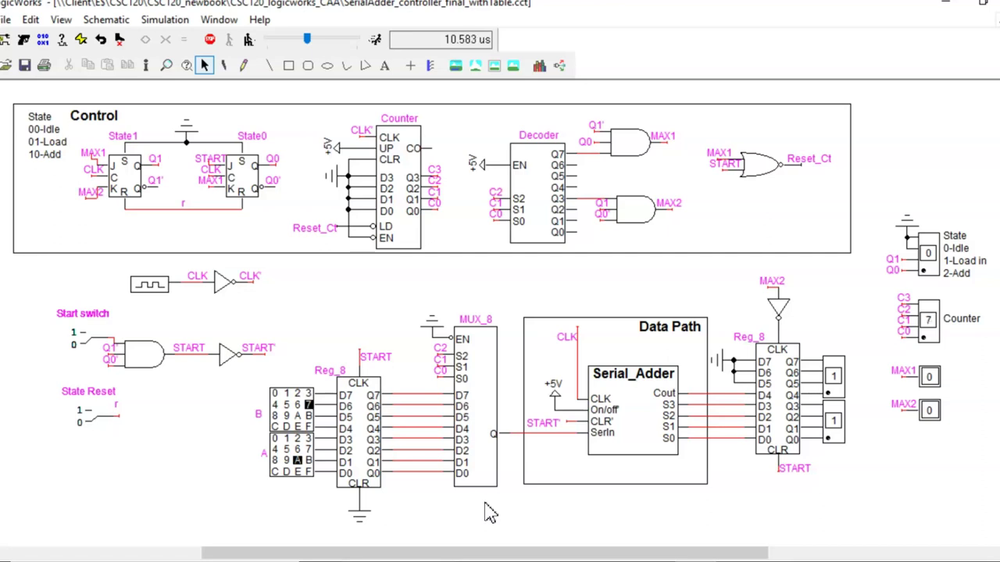
left_click(545, 439)
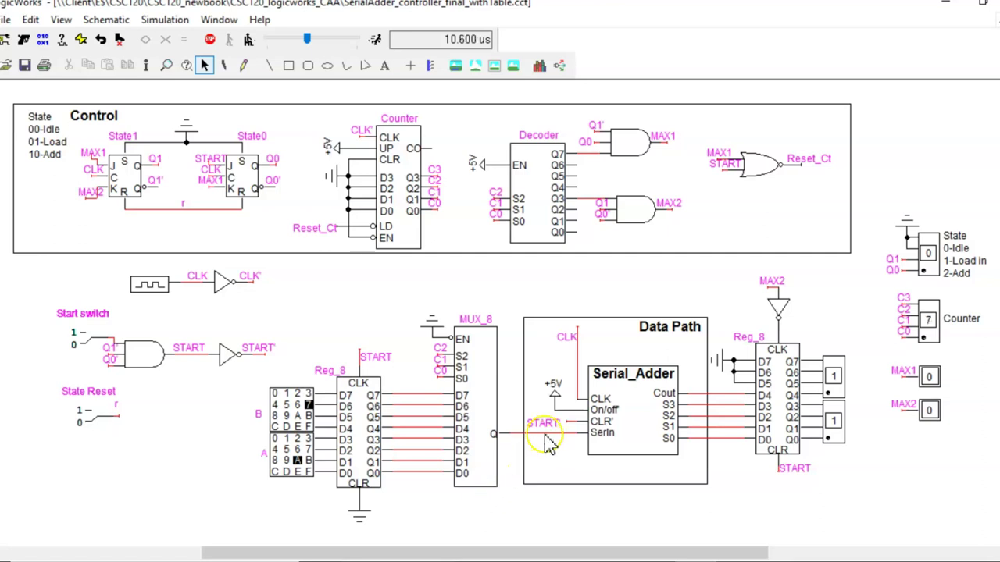
left_click(493, 488)
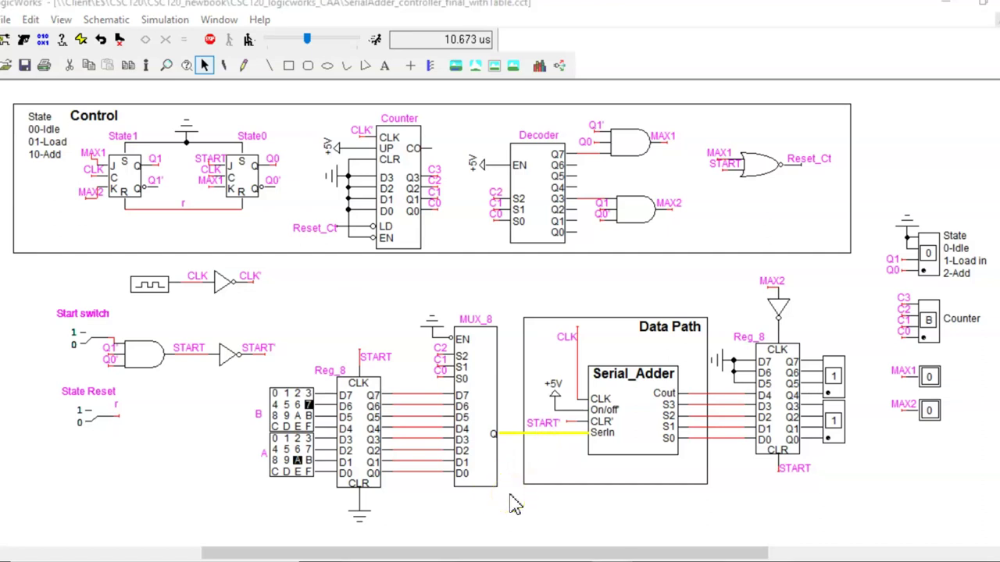
left_click(357, 434)
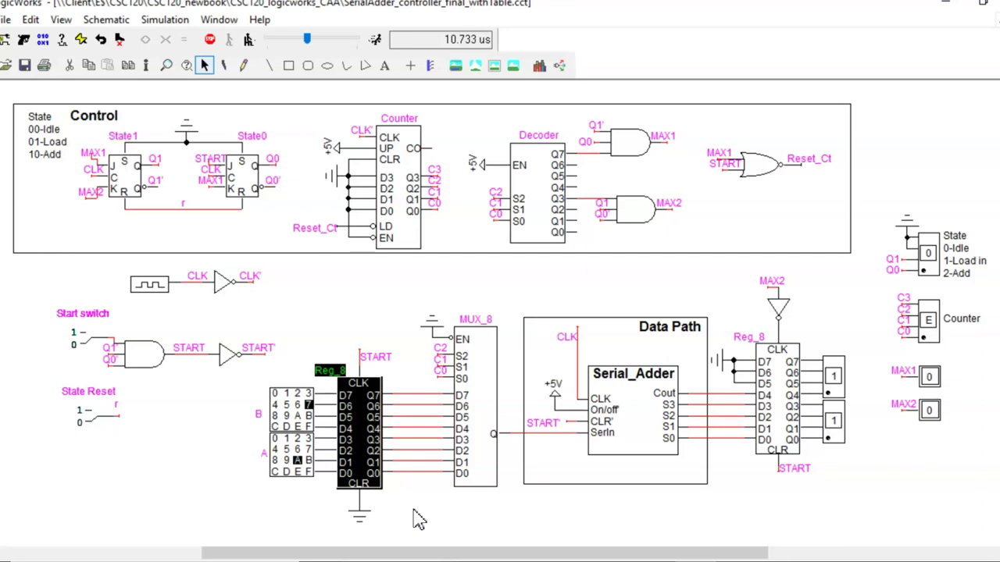
left_click(361, 356)
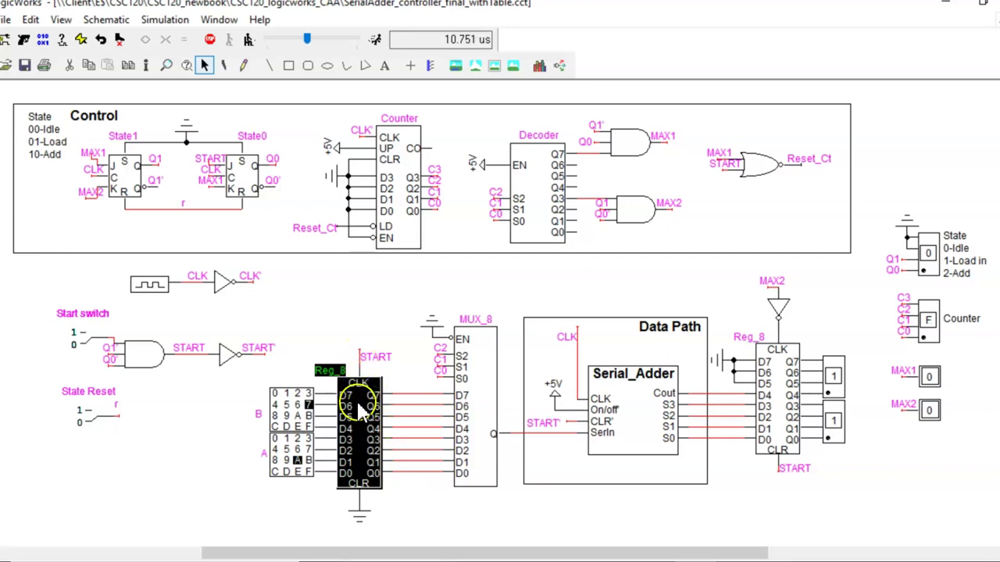
left_click(418, 494)
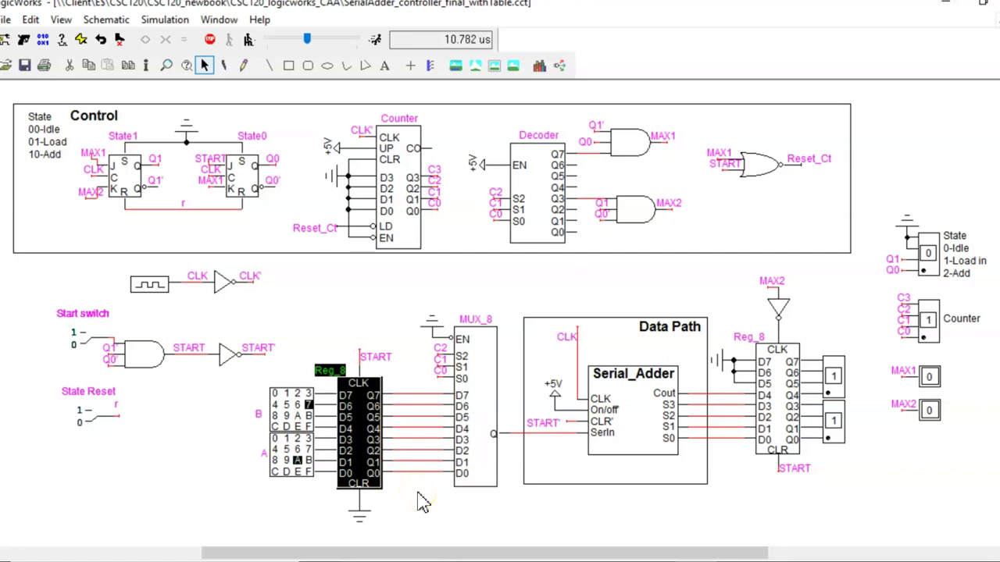
left_click(408, 496)
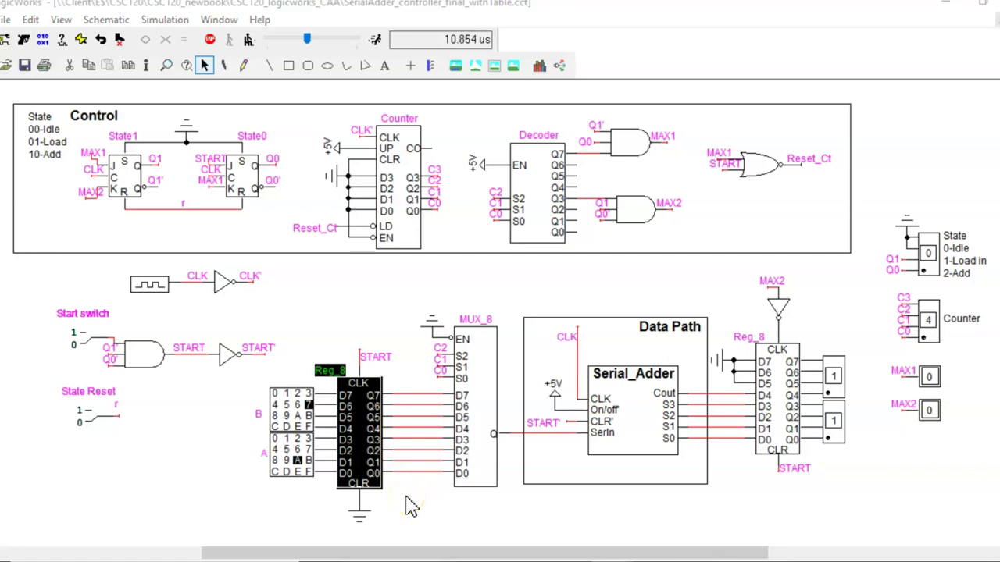
left_click(488, 400)
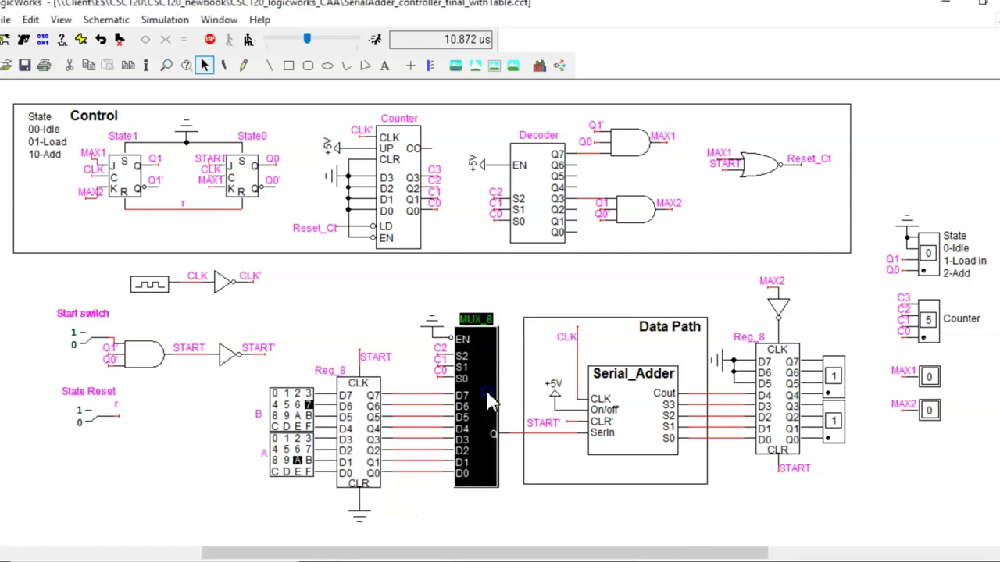
left_click(547, 434)
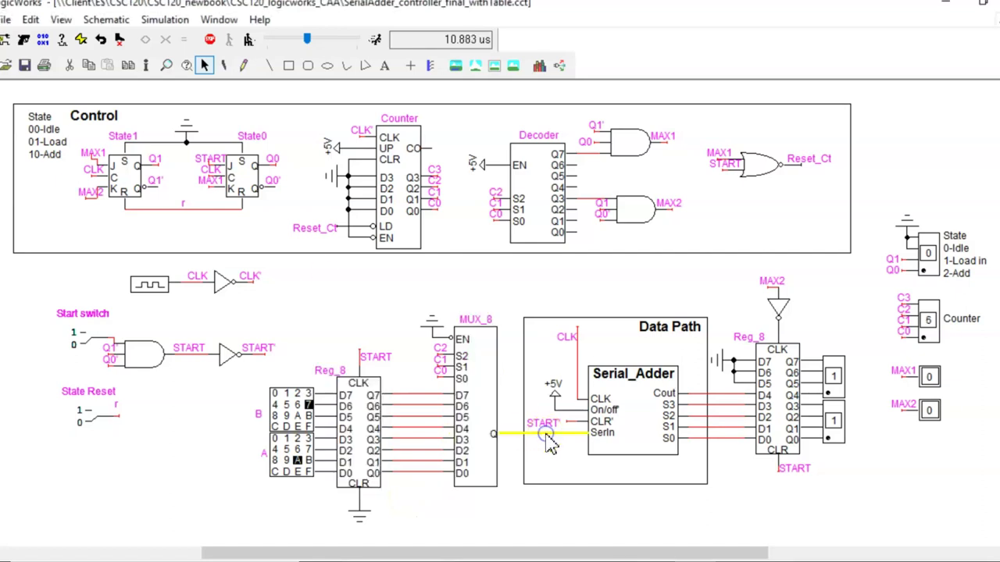
left_click(500, 491)
left_click(440, 370)
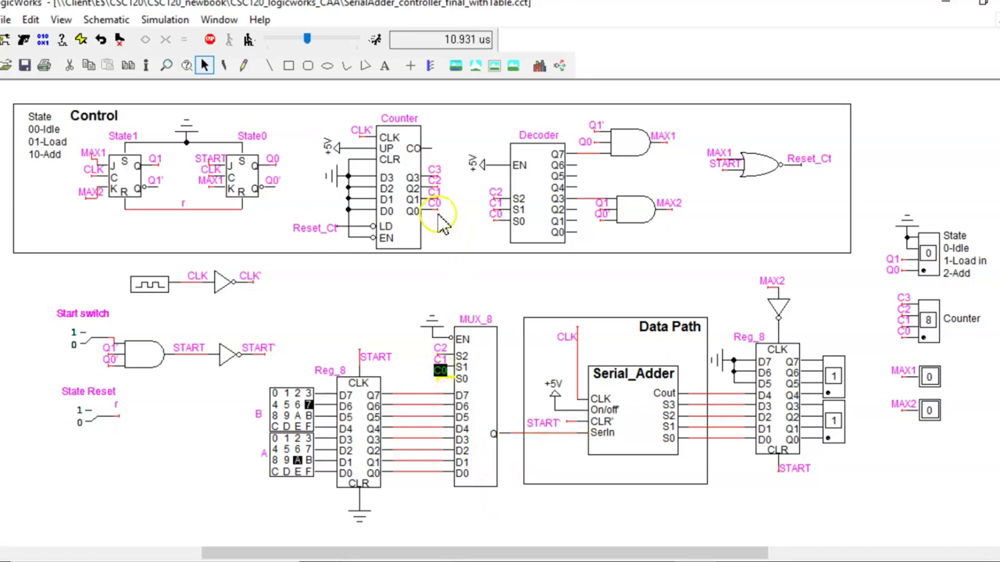
left_click(439, 377)
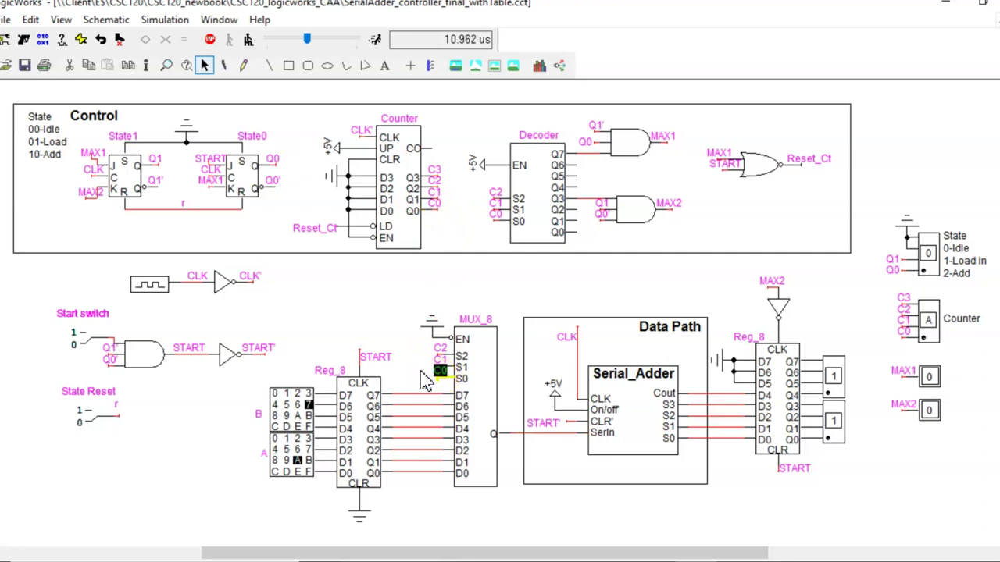
left_click(438, 480)
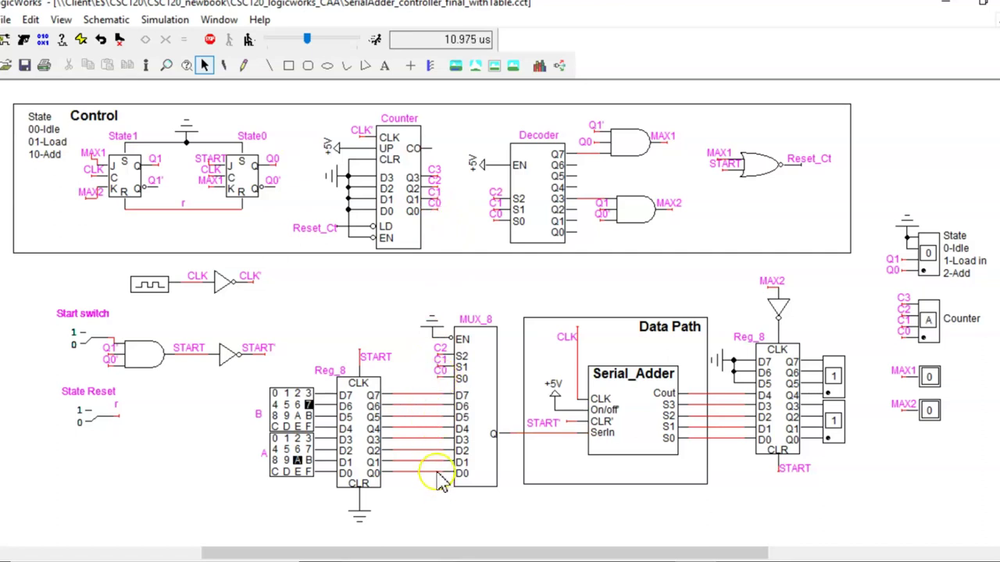
left_click(437, 473)
left_click(445, 453)
left_click(444, 362)
left_click(427, 463)
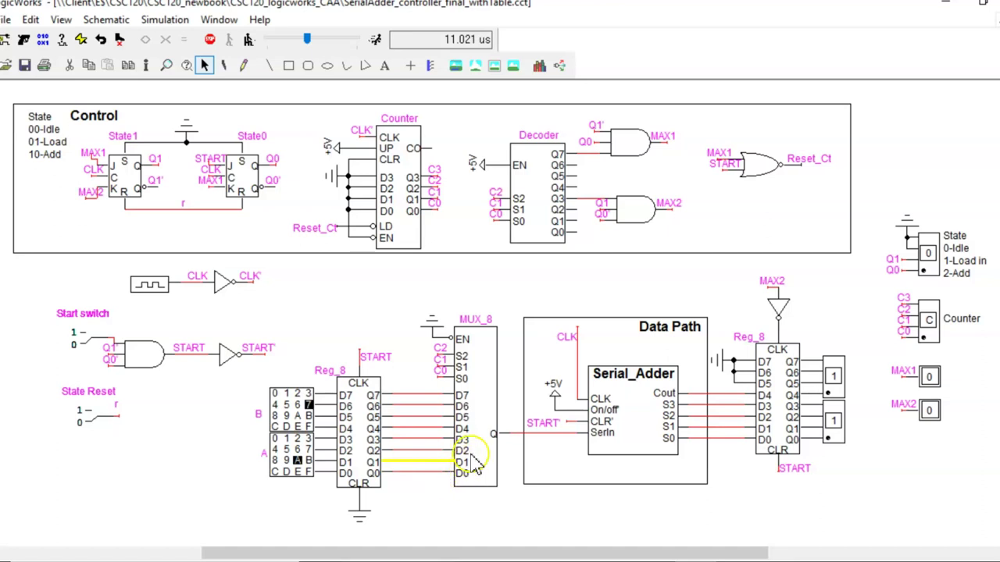
left_click(469, 393)
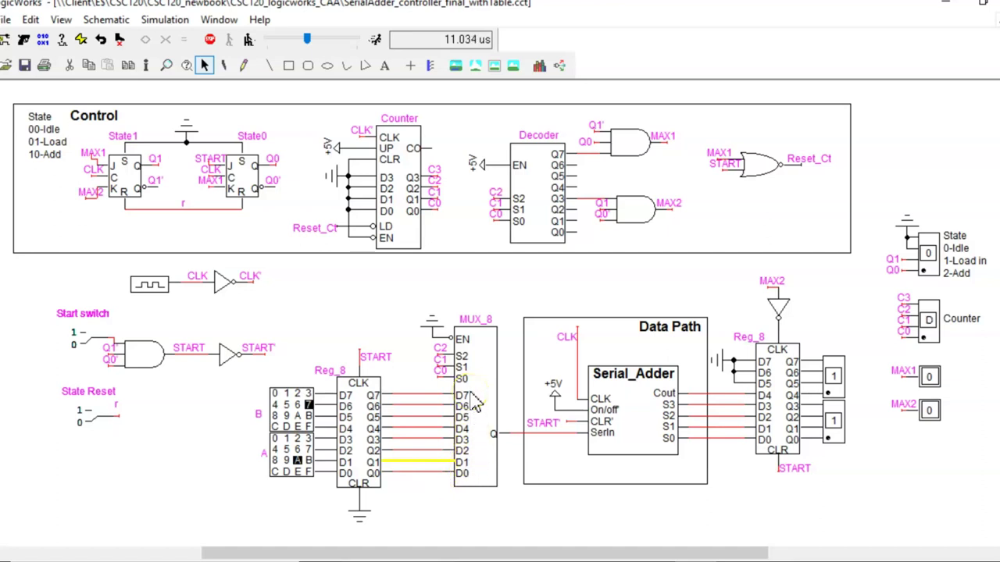
left_click(547, 435)
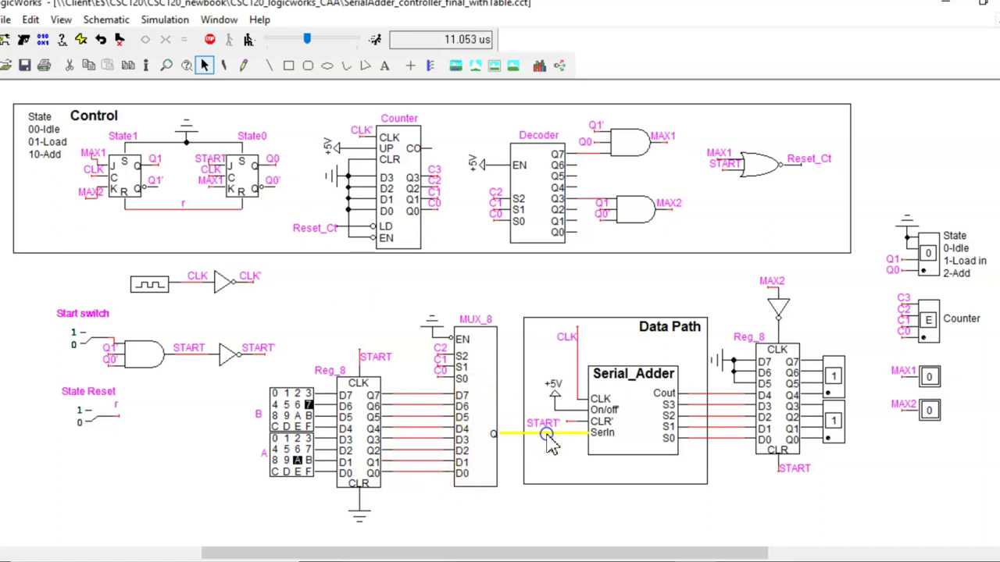
Step: Clear the wire highlight by clicking empty canvas
left_click(648, 480)
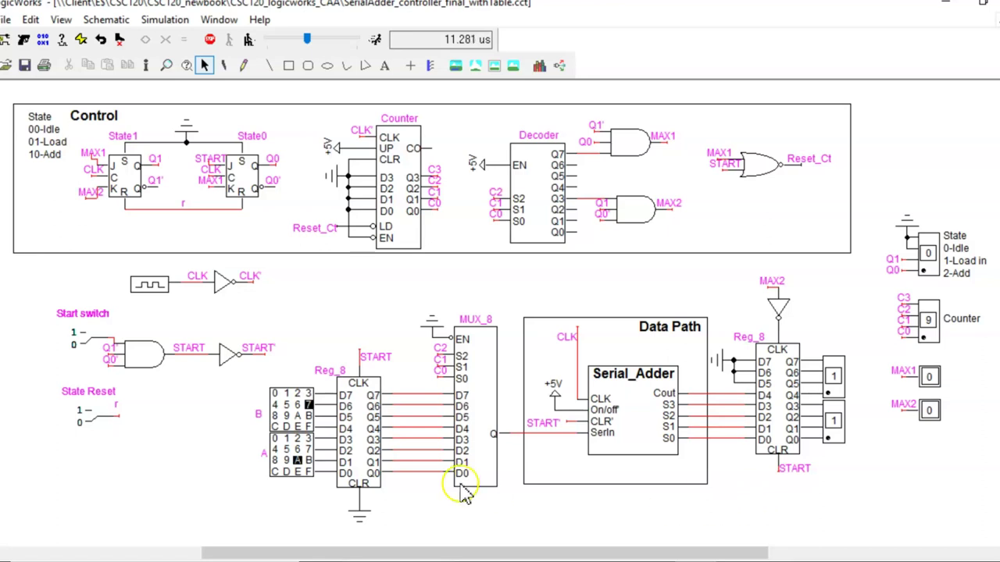
Step: Enter B=5 and A=2, pulse Start on then off, and switch to the state table
left_click(286, 405)
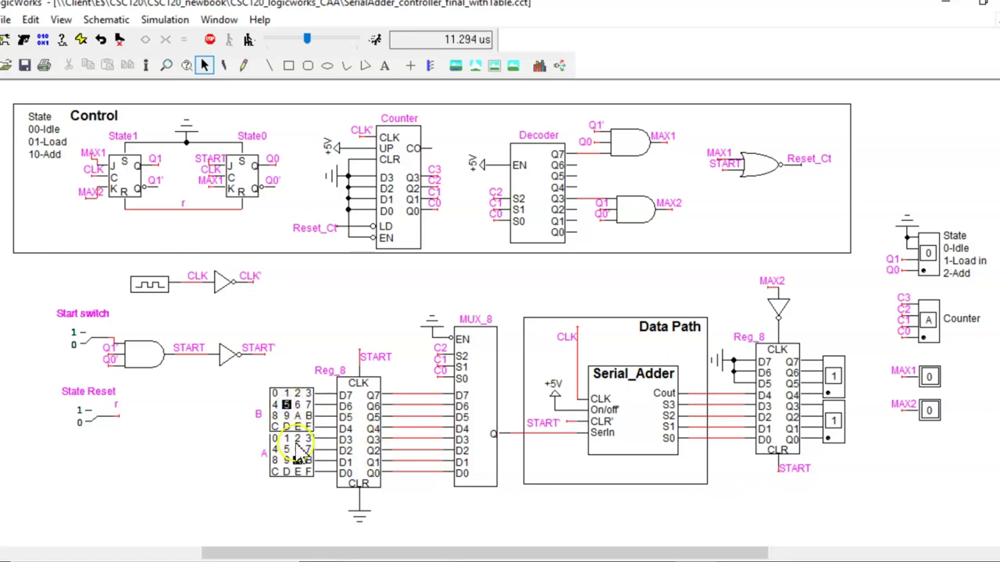
left_click(298, 440)
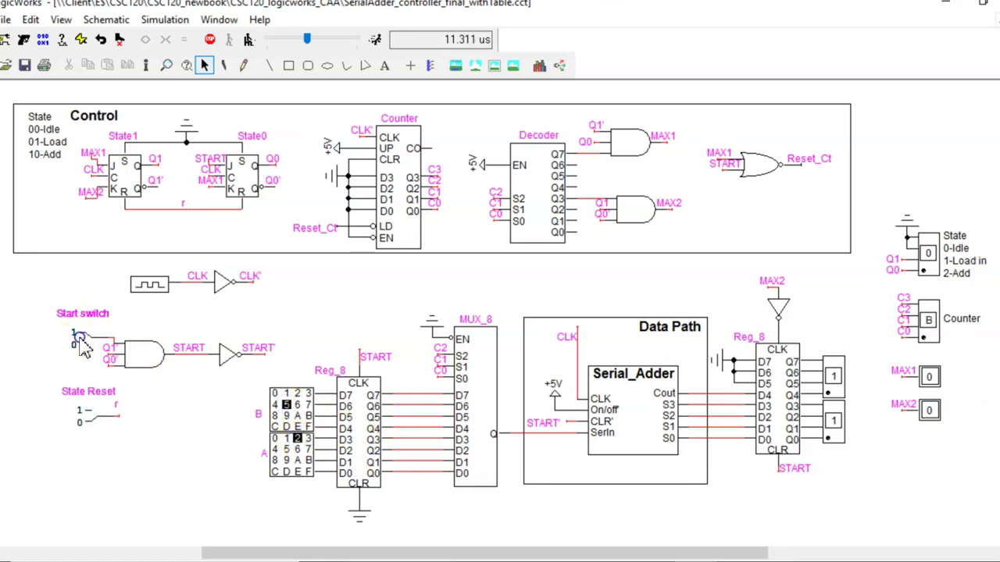
left_click(78, 338)
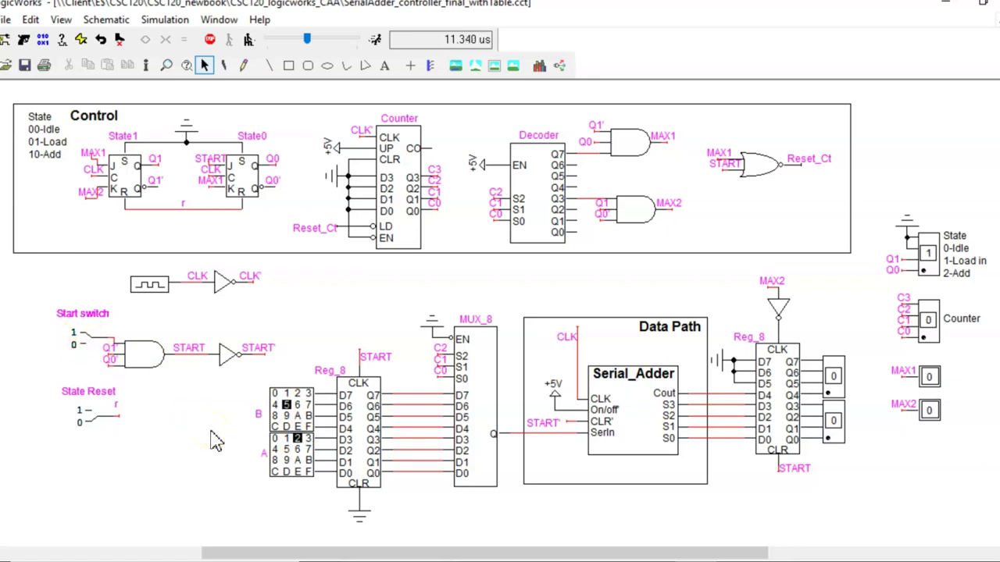
left_click(217, 430)
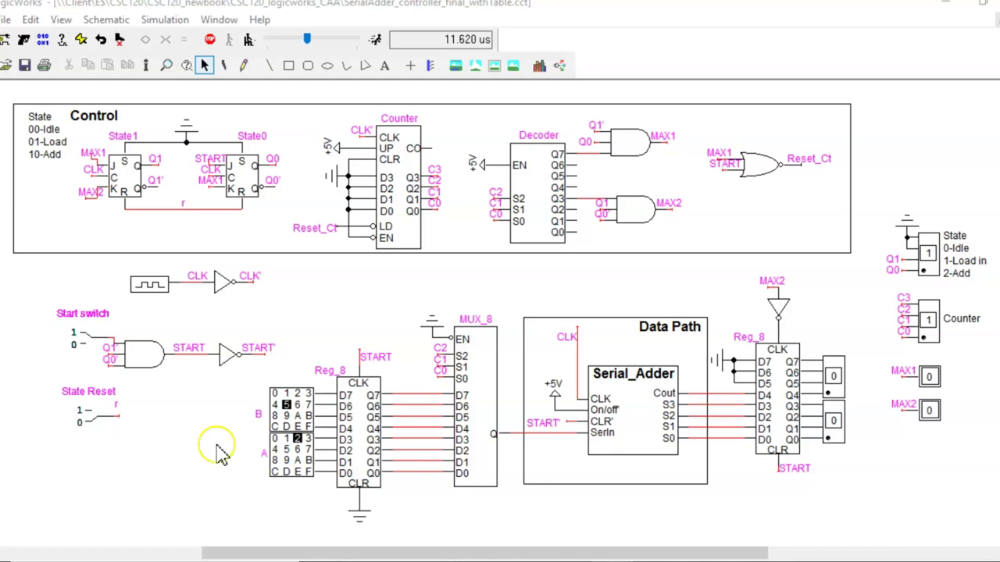
left_click(83, 348)
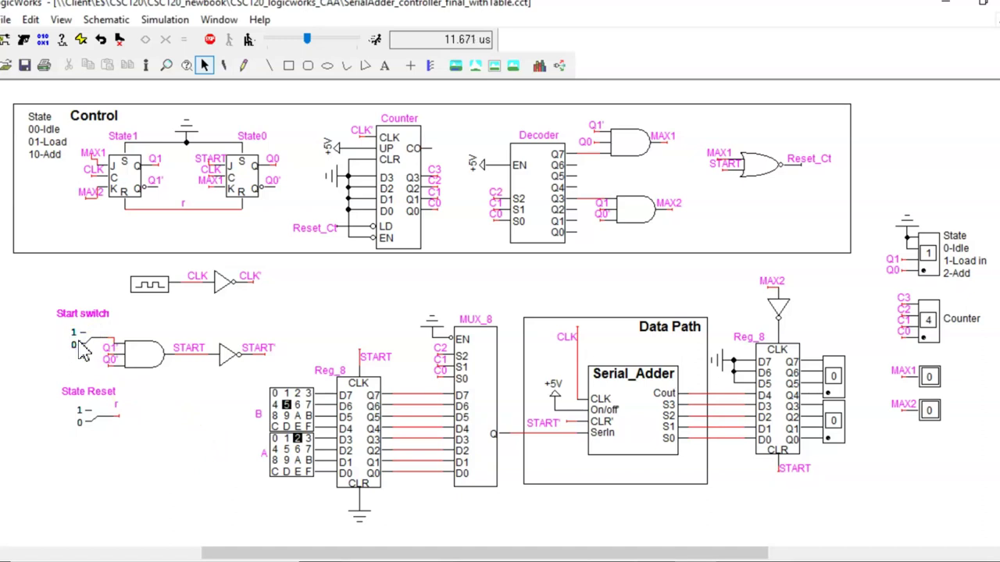
key("alt+Tab")
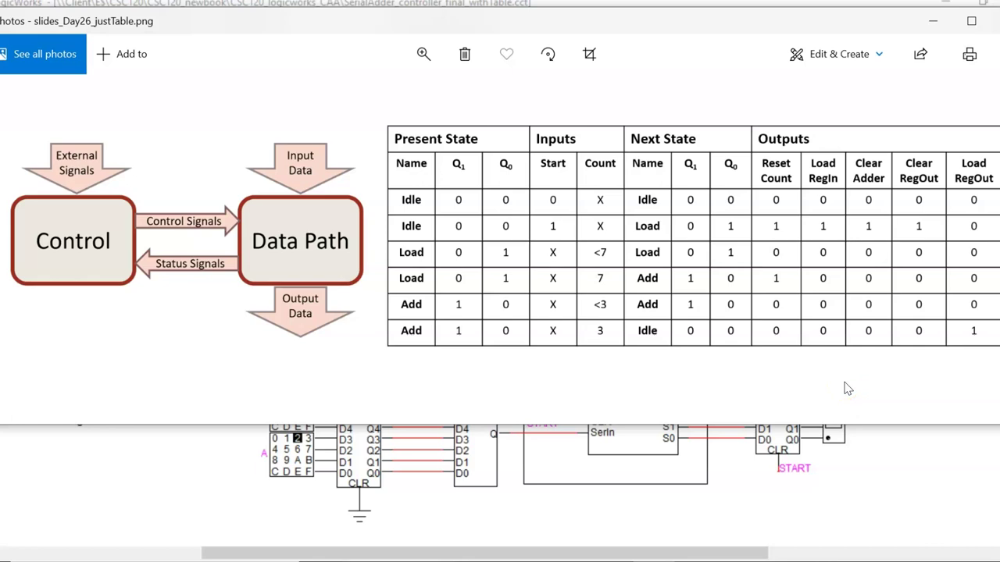
left_click(938, 24)
Step: Return to the LogicWorks schematic to check that the Reg_8 display reads 7
left_click(203, 445)
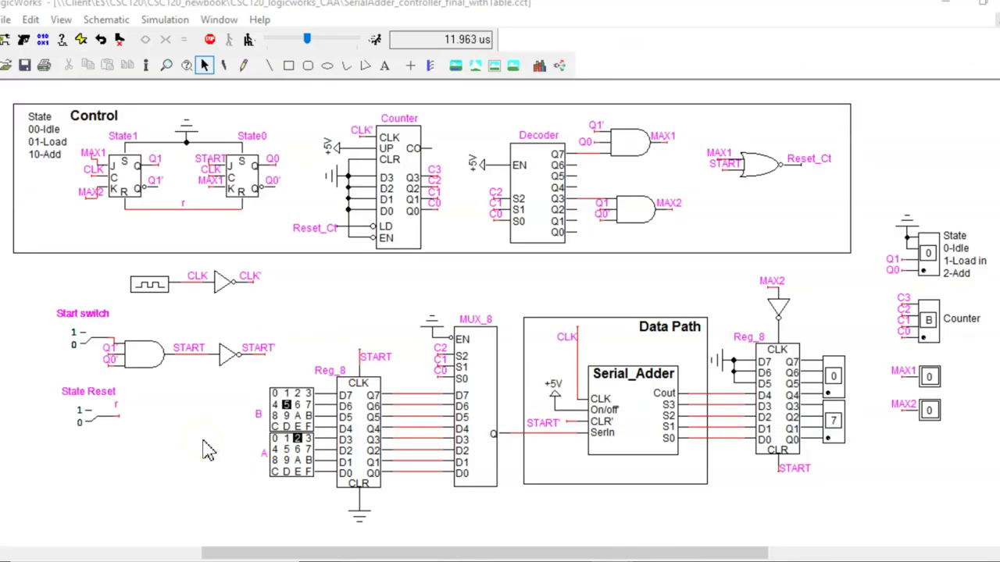